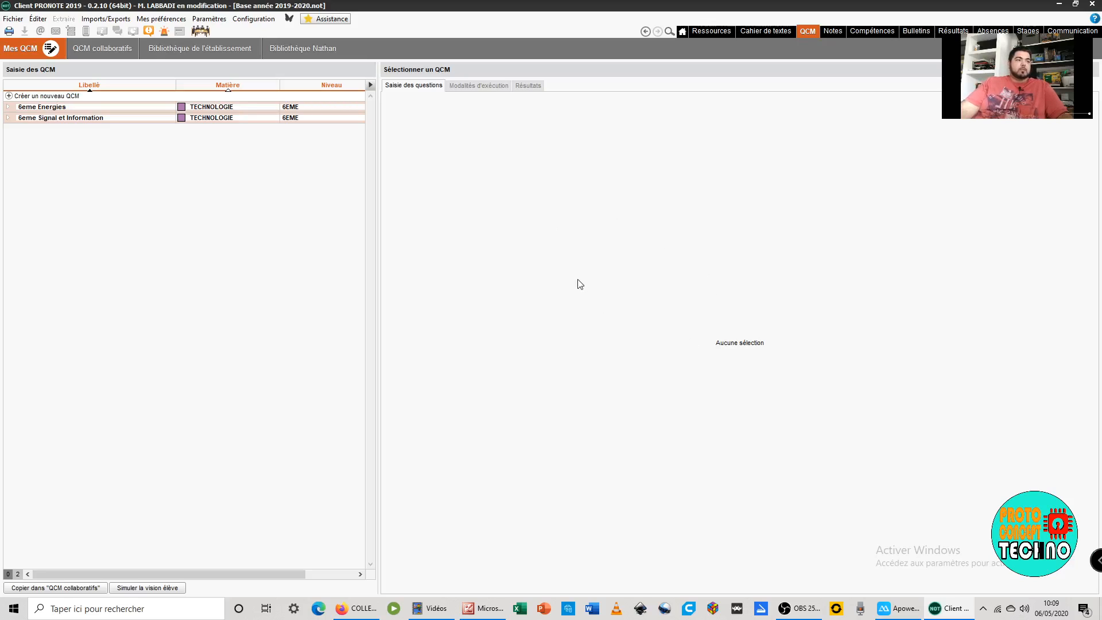
- Switch to the PRONOTE teacher space in the web browser and open the QCM page of Outils pédagogiques
{"action": "left_click", "coordinate": [357, 608]}
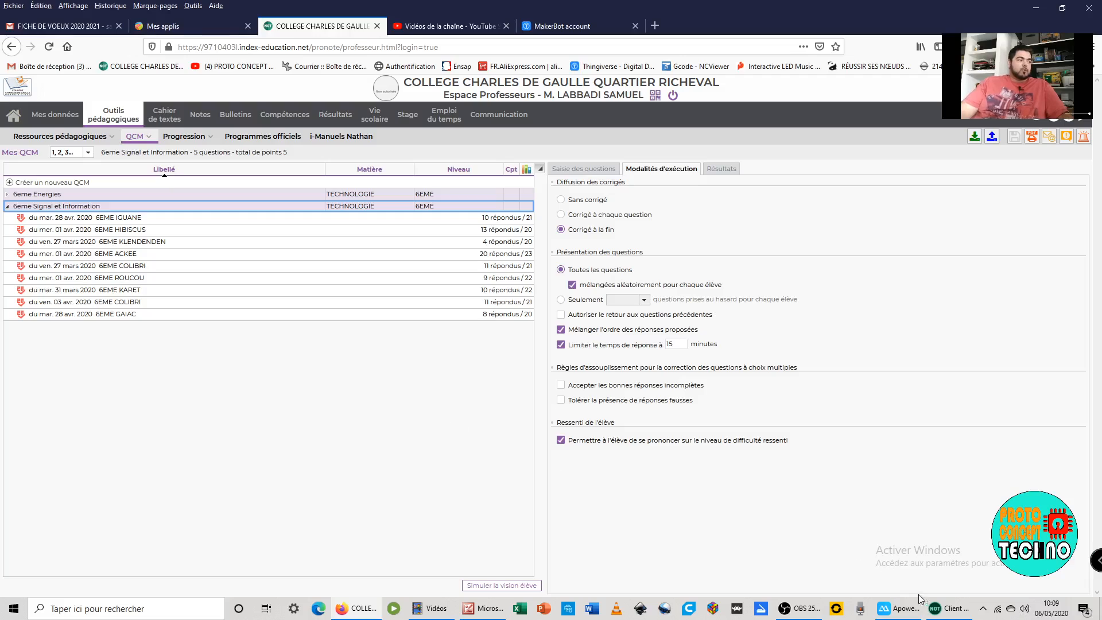
{"action": "left_click", "coordinate": [950, 608]}
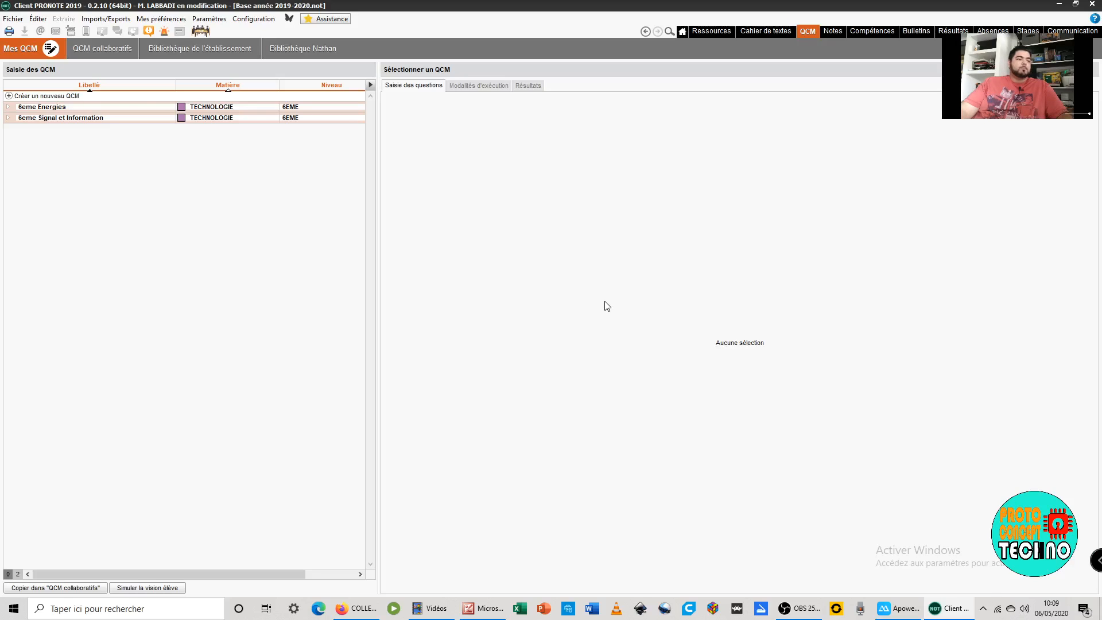
{"action": "left_click", "coordinate": [356, 608]}
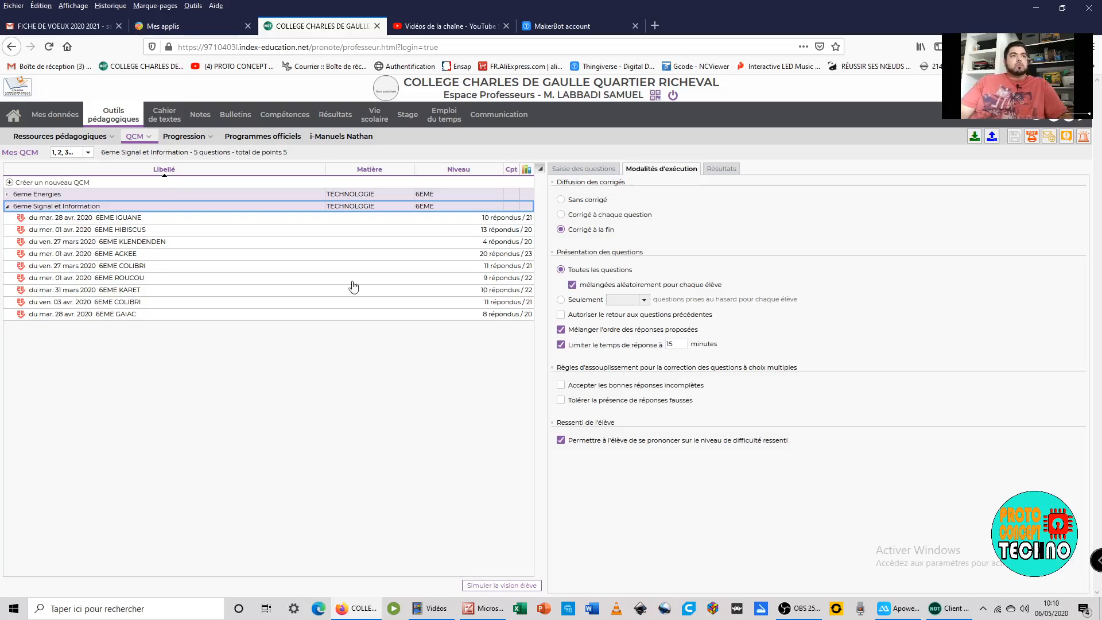
{"action": "mouse_move", "coordinate": [119, 116]}
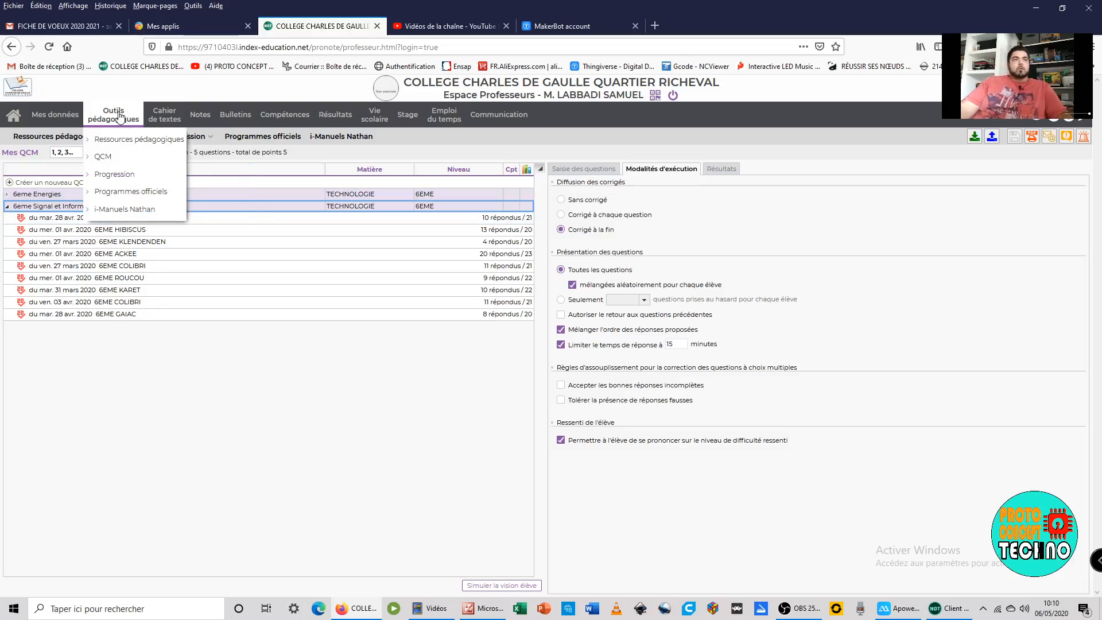
{"action": "left_click", "coordinate": [106, 156]}
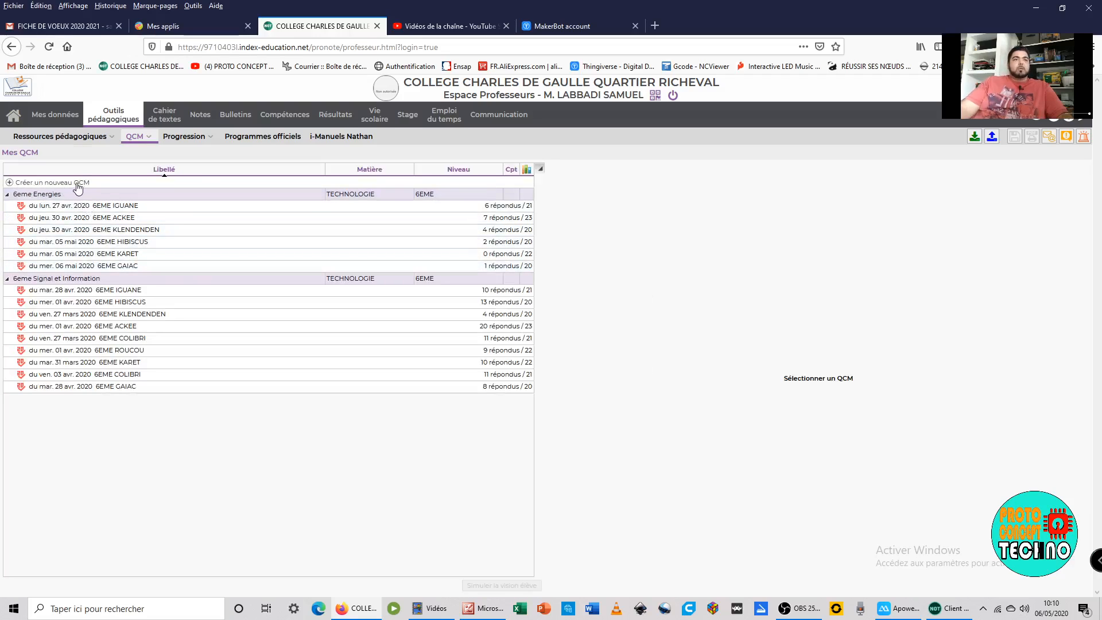
- Review the questions and execution settings of the 6eme Energies QCM
{"action": "left_click", "coordinate": [8, 195]}
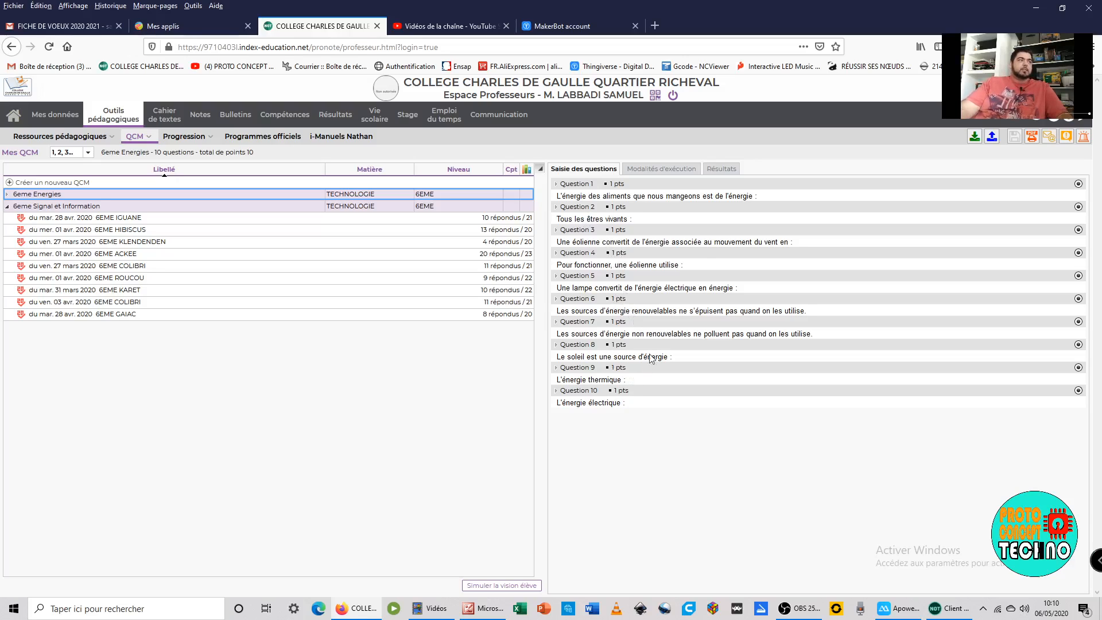
{"action": "left_click", "coordinate": [660, 172]}
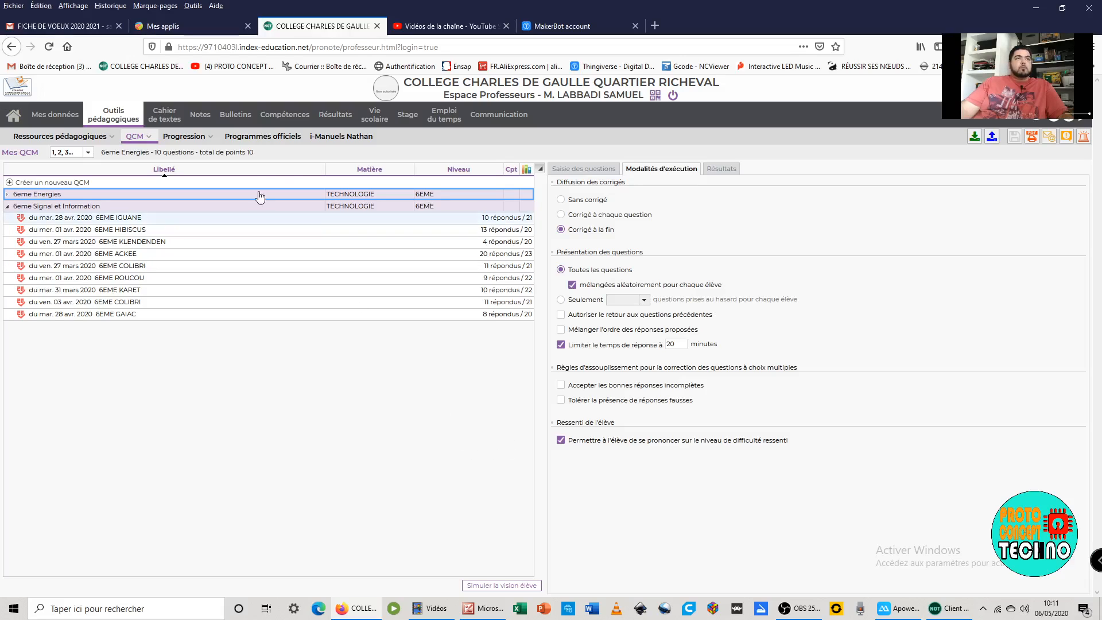
{"action": "mouse_move", "coordinate": [202, 119]}
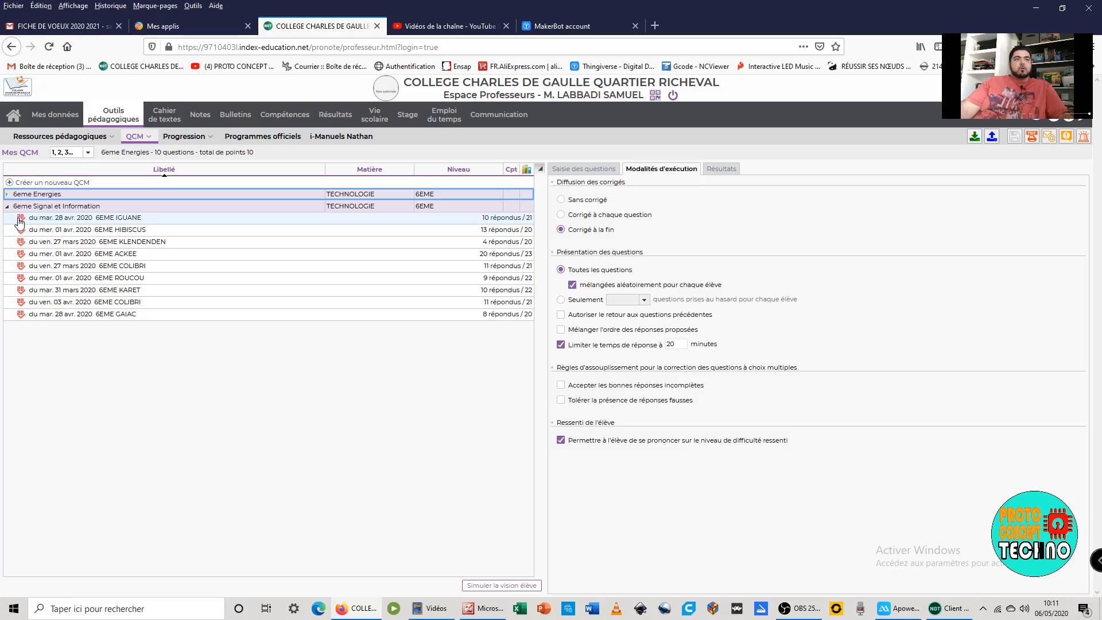
- Start a new assignment linked to the 6eme Signal et Information QCM for the teacher's own TECHNOLOGIE service in 5EME HISPANIOLA
{"action": "left_click", "coordinate": [50, 206]}
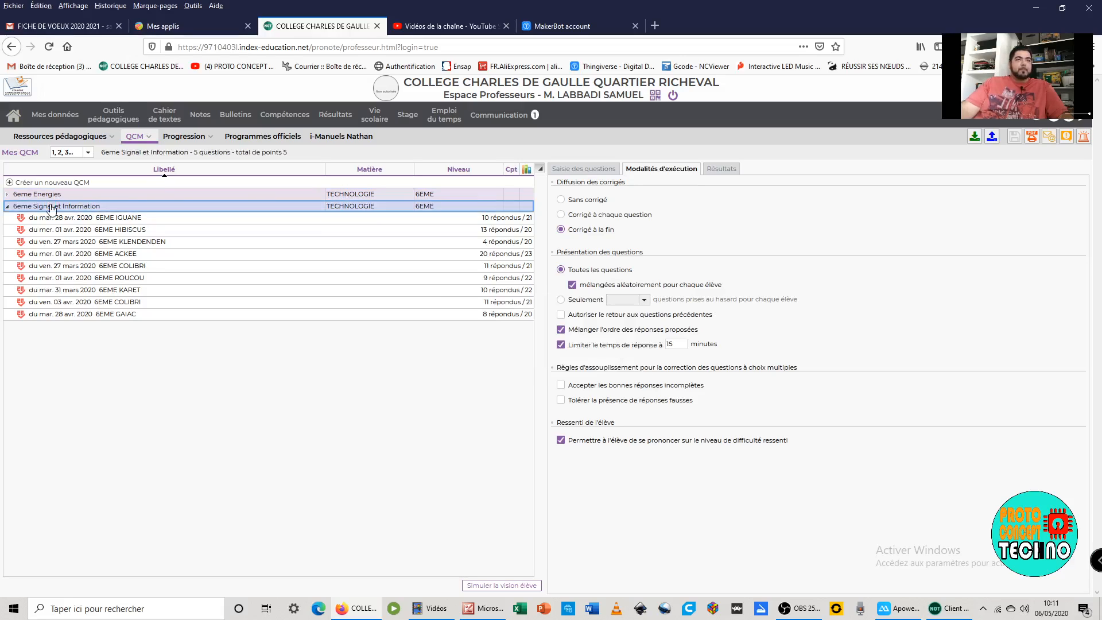
{"action": "right_click", "coordinate": [51, 209]}
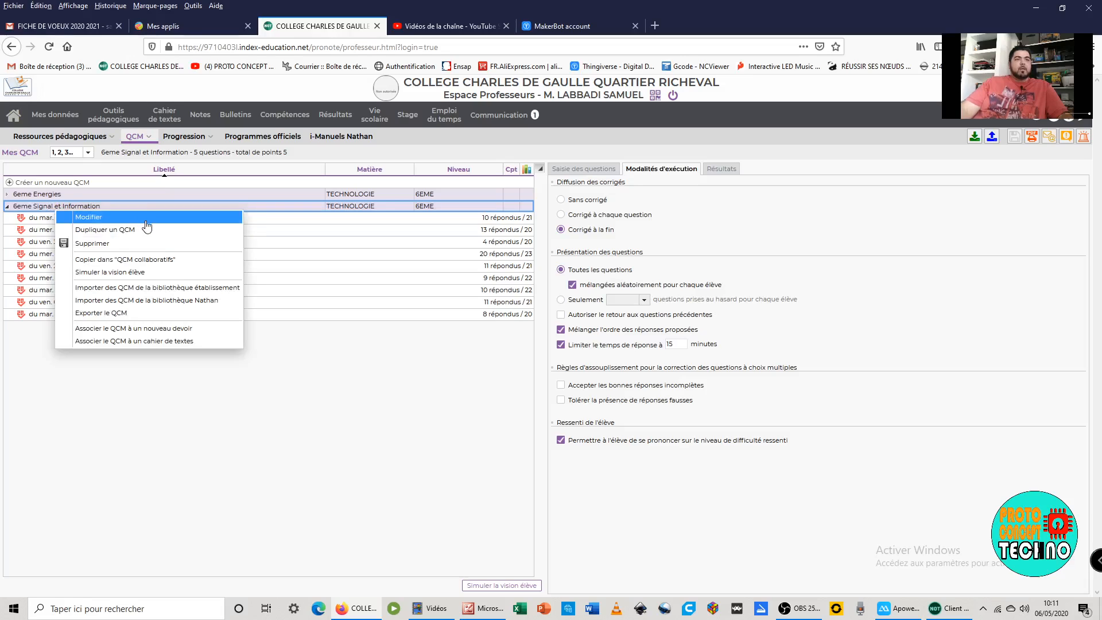
{"action": "left_click", "coordinate": [159, 332]}
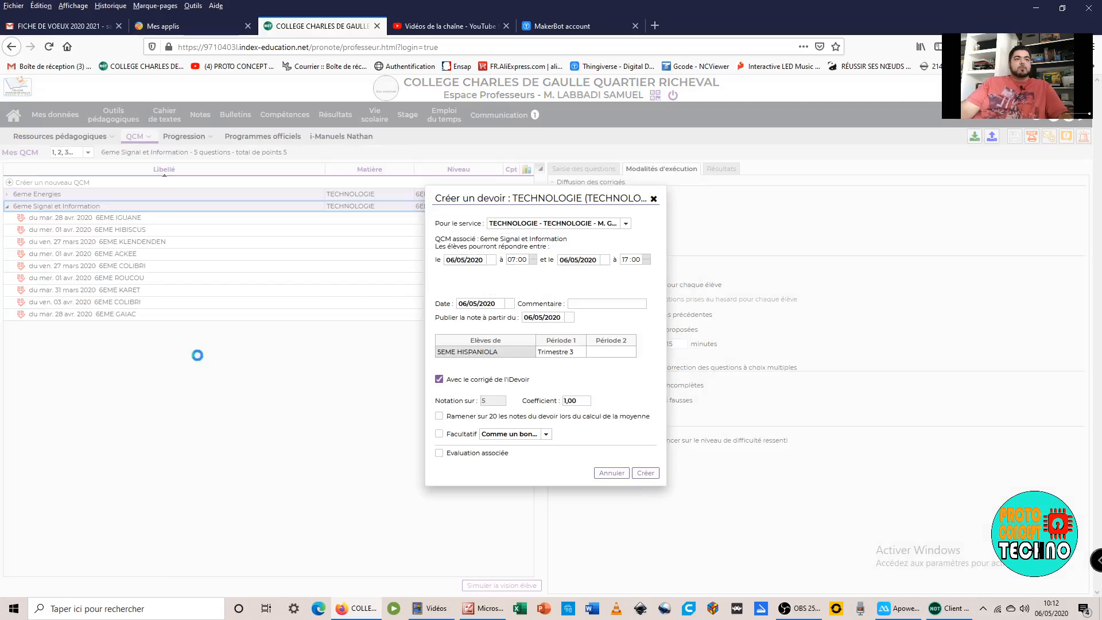
{"action": "left_click", "coordinate": [604, 225]}
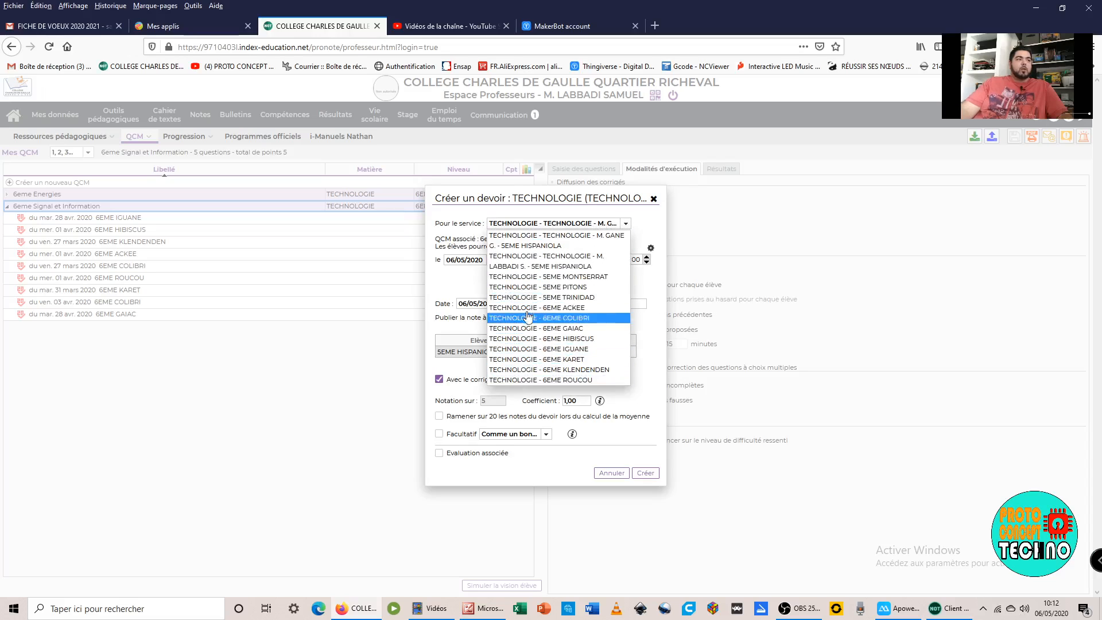
{"action": "left_click", "coordinate": [533, 263]}
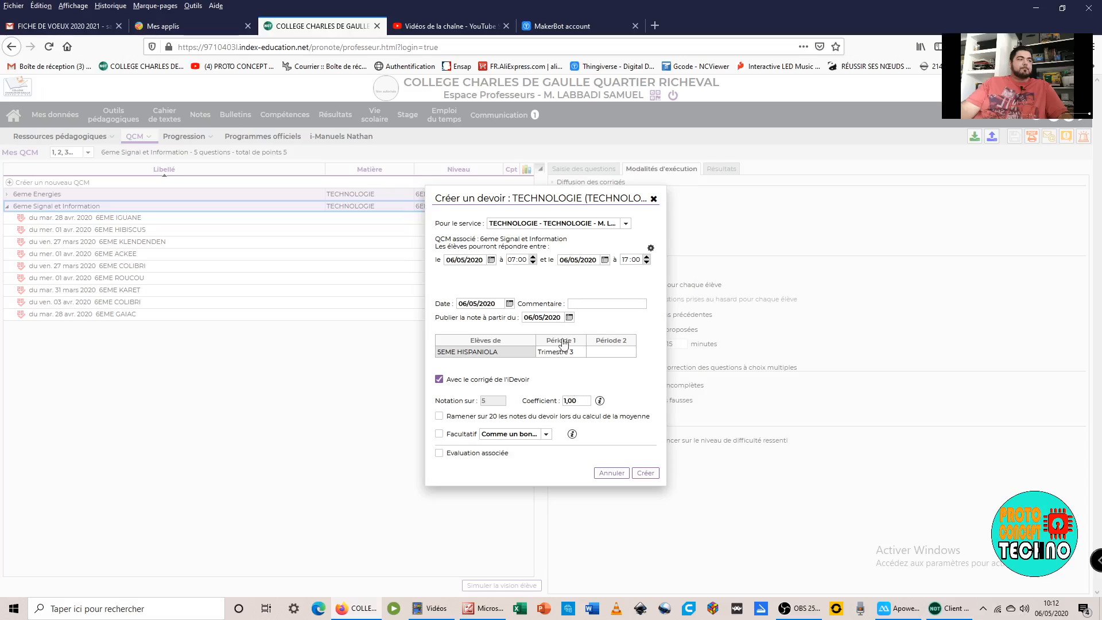
- Set the assignment's response period to run from 06/05/2020 to 02/06/2020
{"action": "left_click", "coordinate": [490, 259]}
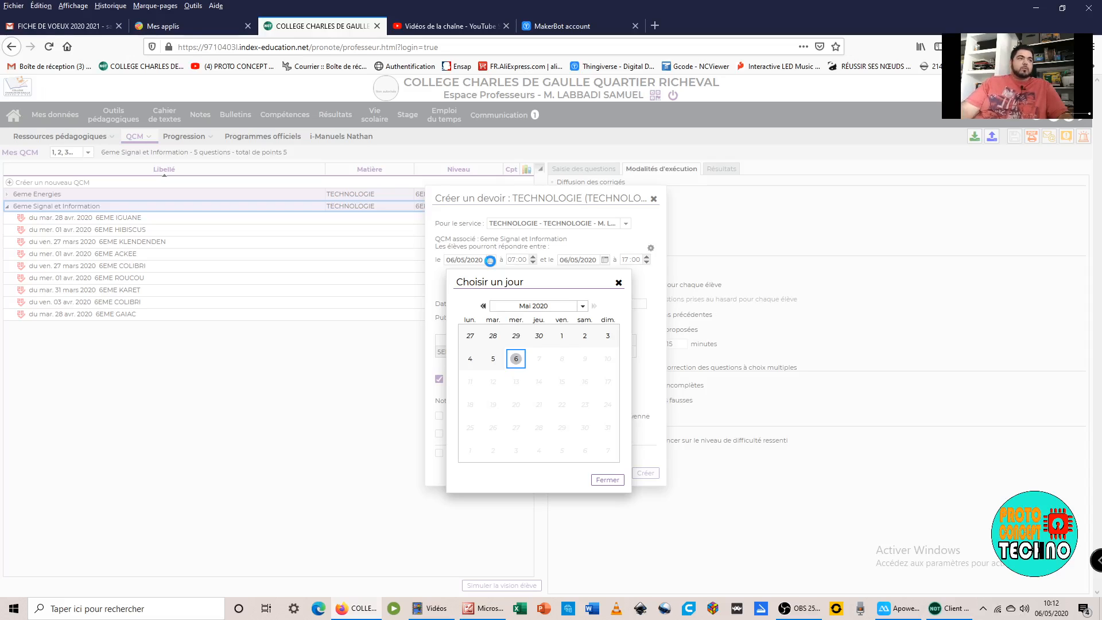
{"action": "left_click", "coordinate": [516, 359]}
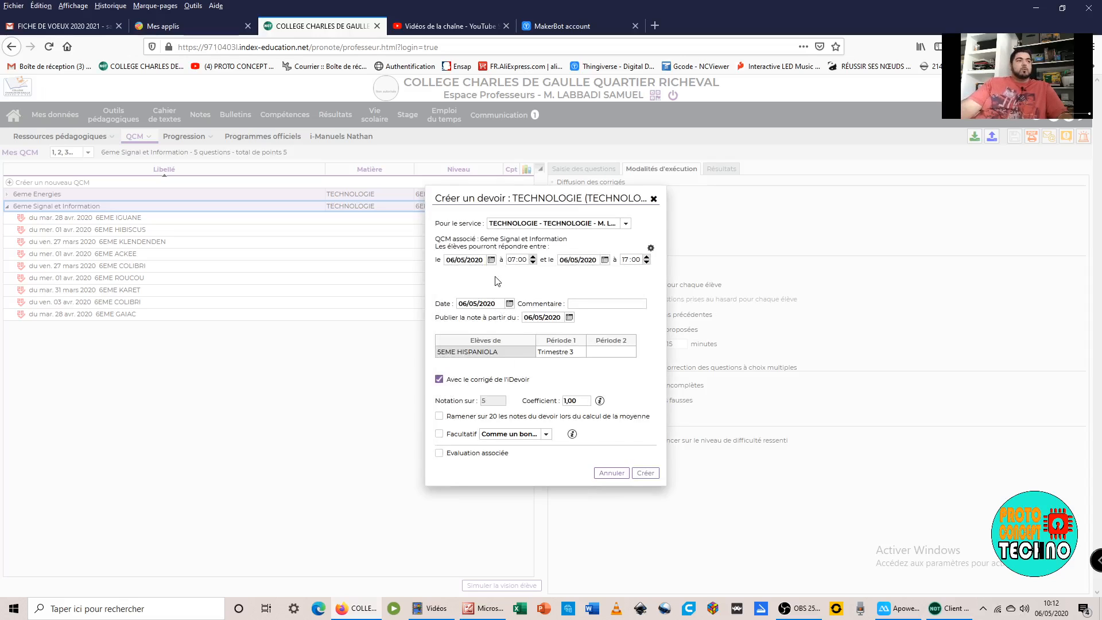
{"action": "left_click", "coordinate": [604, 259]}
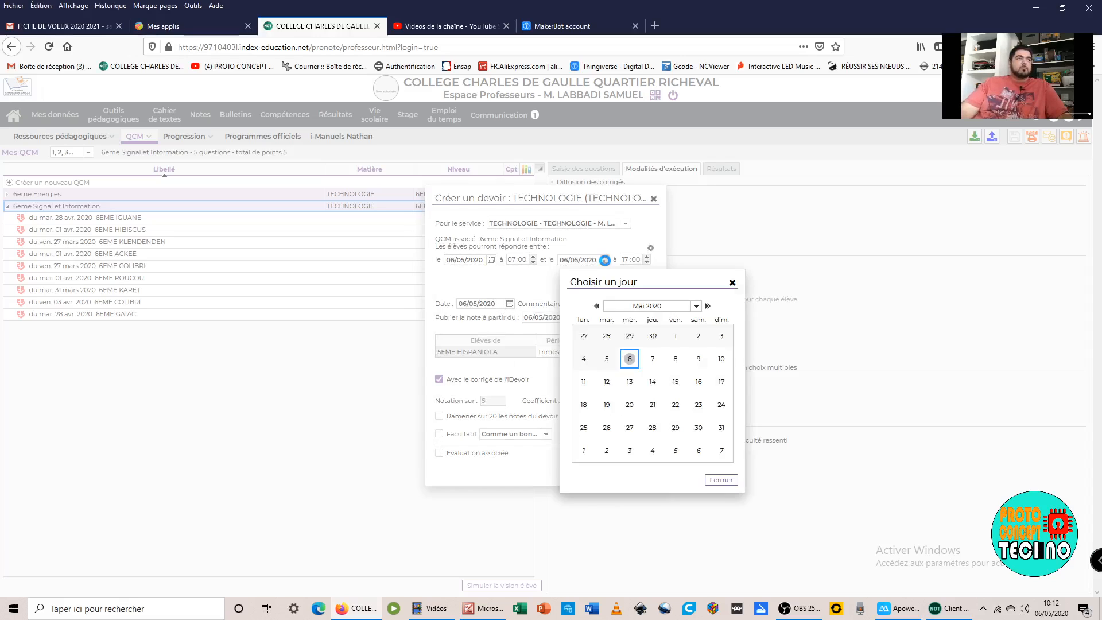
{"action": "left_click", "coordinate": [637, 305]}
{"action": "left_click", "coordinate": [631, 411]}
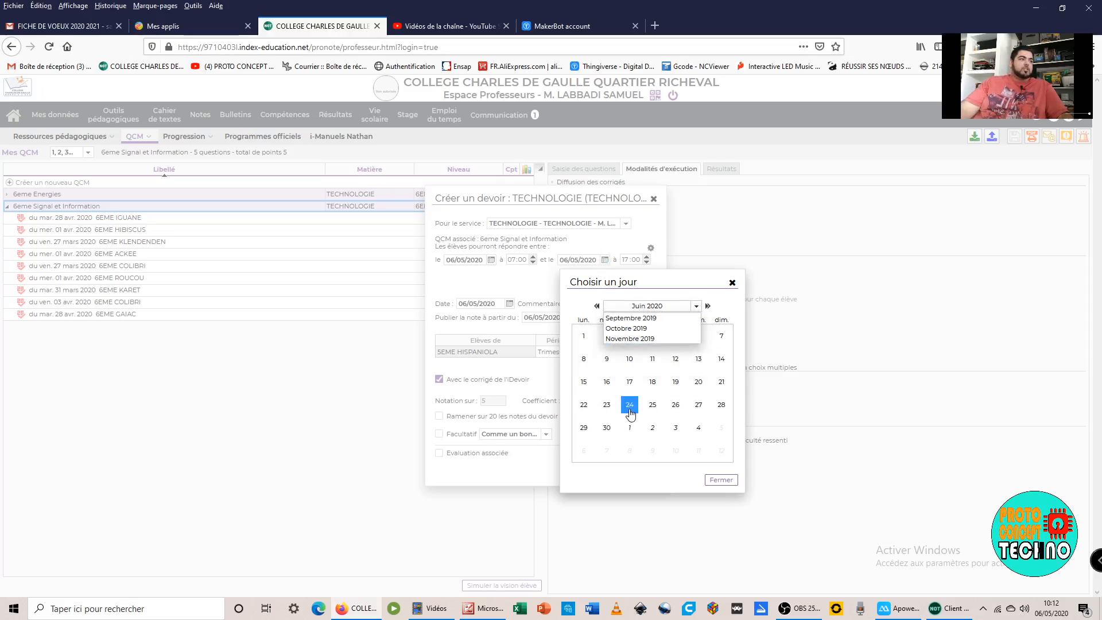
{"action": "left_click", "coordinate": [607, 337]}
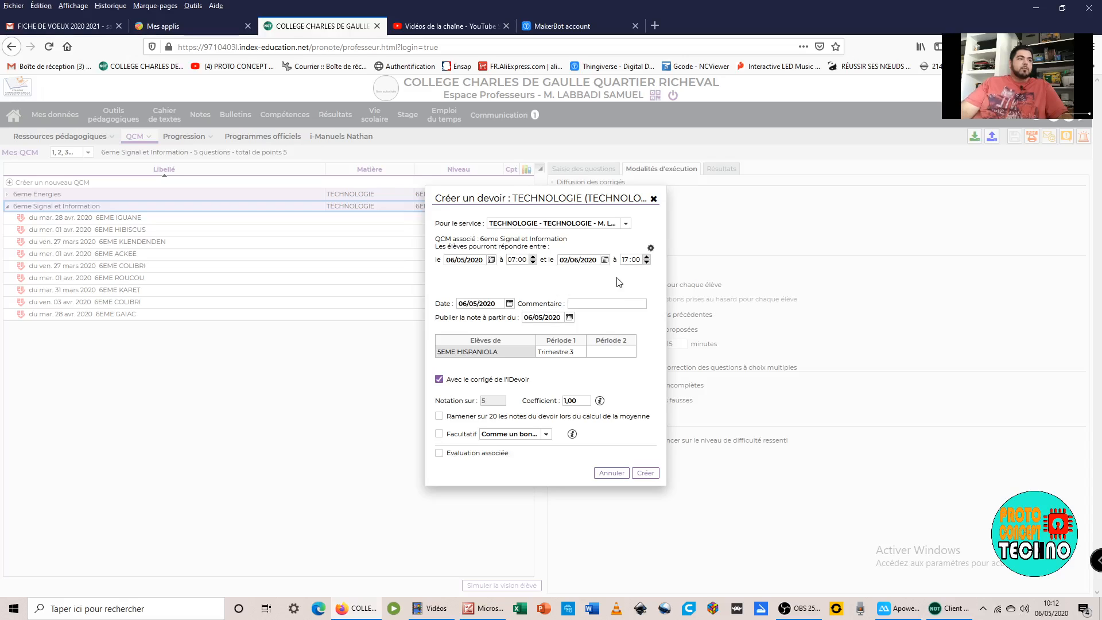
- Enter the comment QCM, have the marks scaled to 20 for the average, and create the assignment without an associated evaluation
{"action": "left_click", "coordinate": [592, 303]}
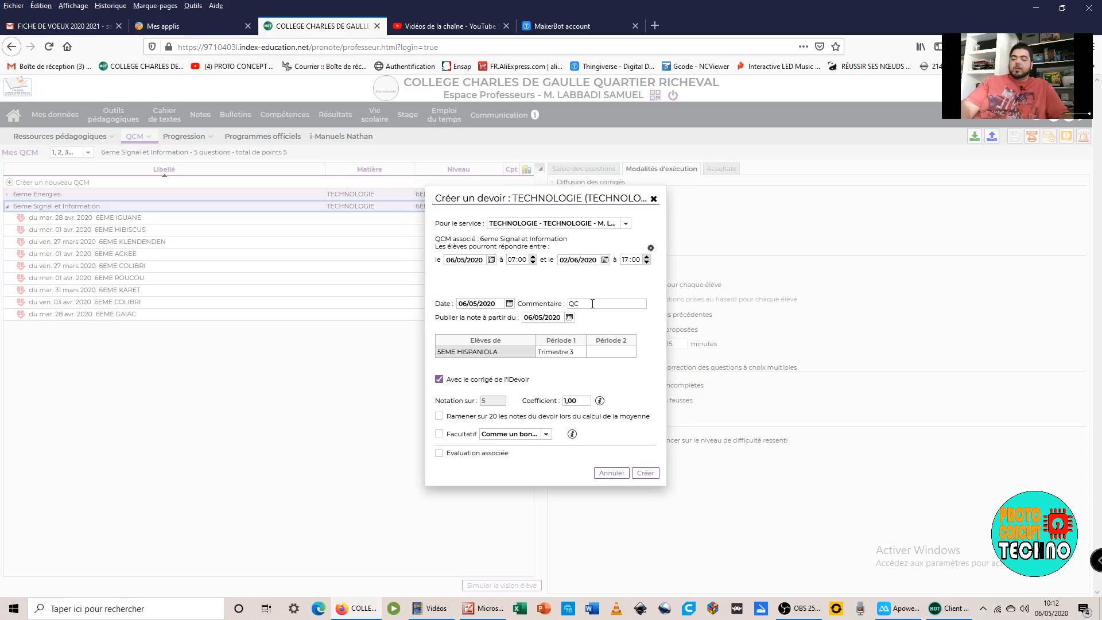
{"action": "type", "text": "QCM"}
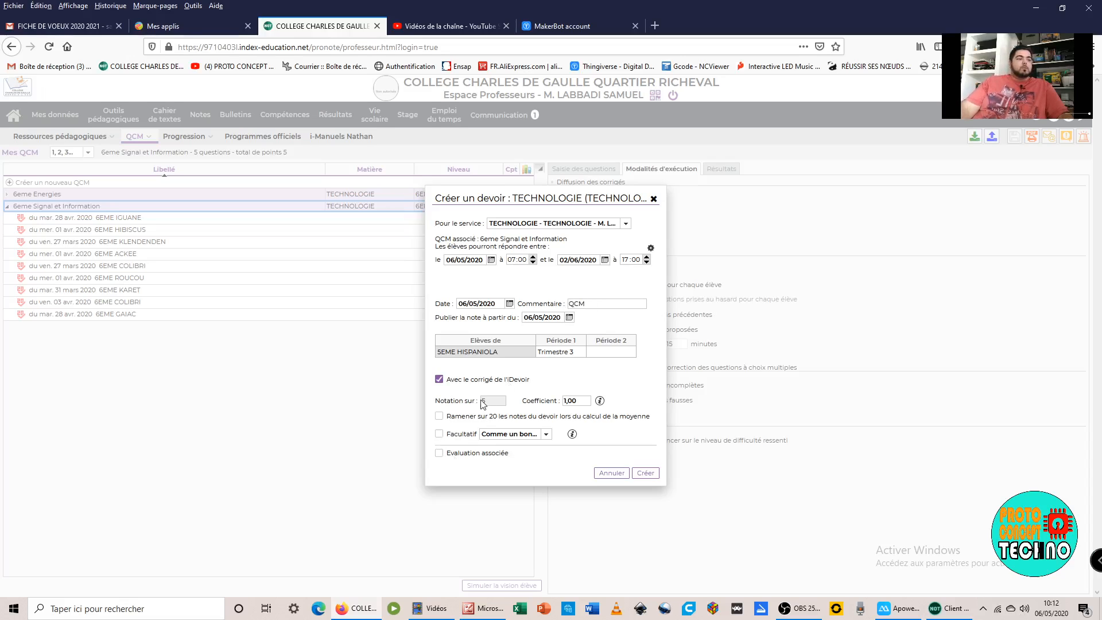
{"action": "left_click", "coordinate": [440, 415]}
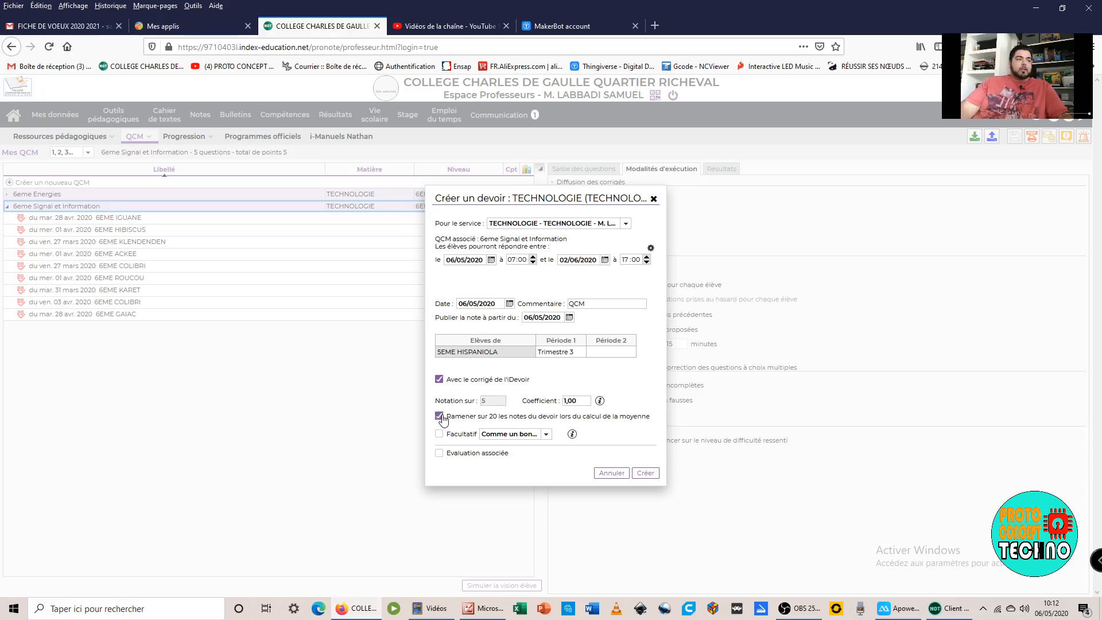
{"action": "left_click", "coordinate": [438, 453]}
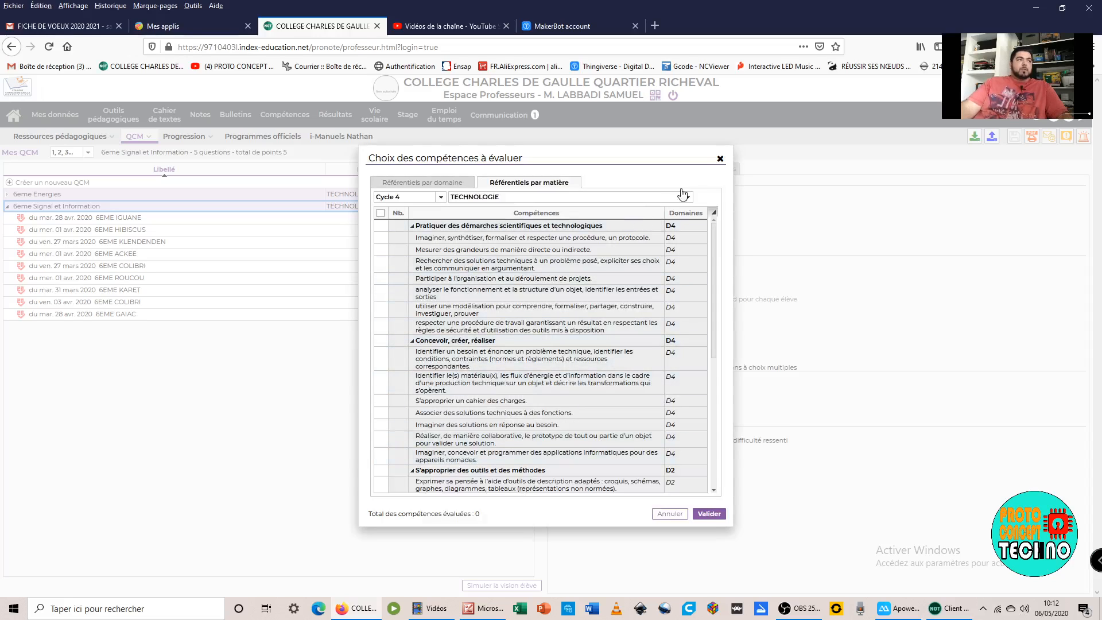
{"action": "left_click", "coordinate": [720, 158]}
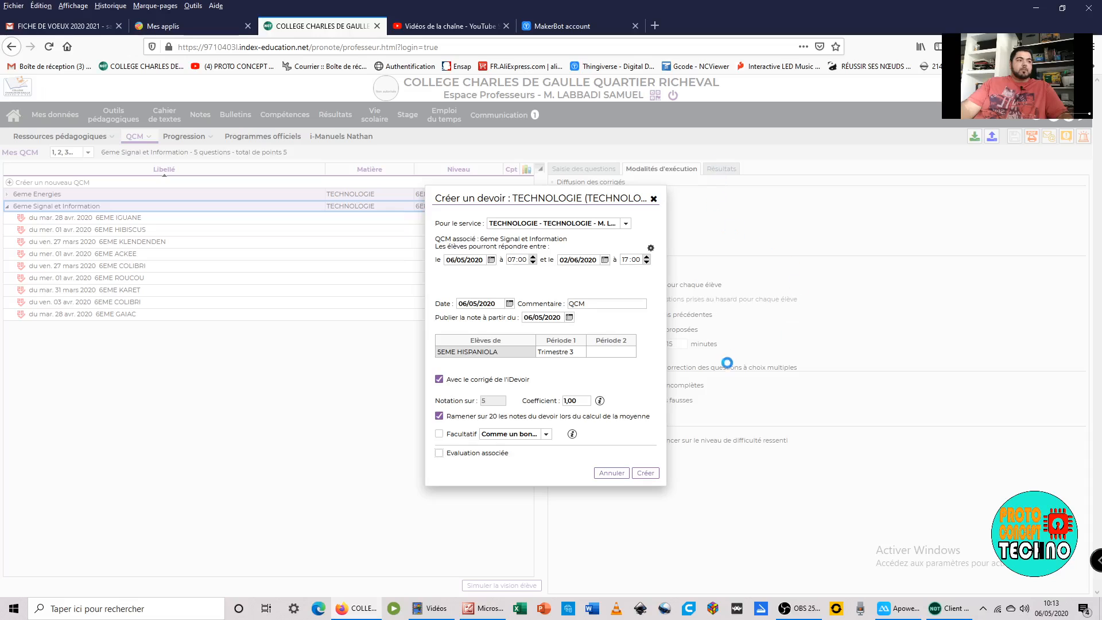
{"action": "left_click", "coordinate": [645, 474]}
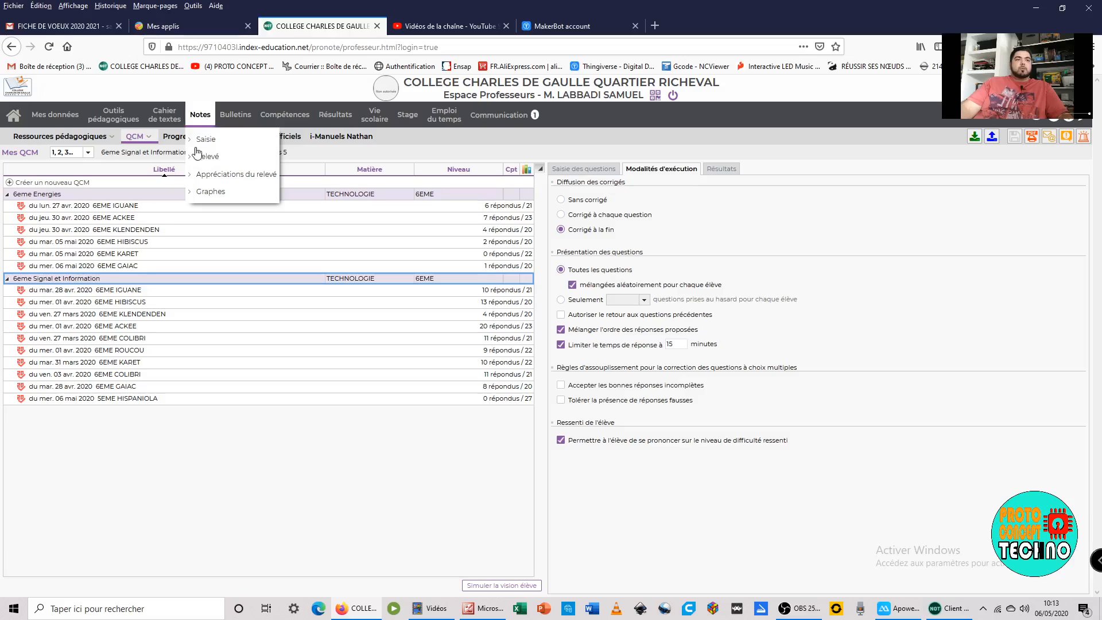
- Preview associating the 6eme Signal et Information QCM with the 5EME PITONS lesson of 7 May in the cahier de textes, without applying it
{"action": "right_click", "coordinate": [105, 281]}
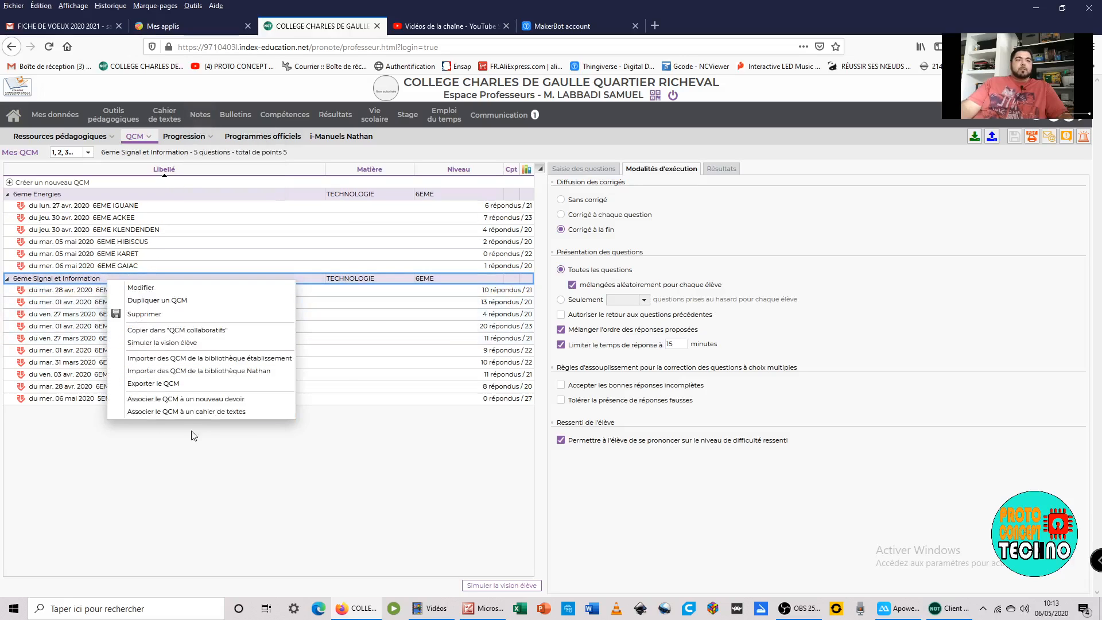
{"action": "left_click", "coordinate": [183, 411]}
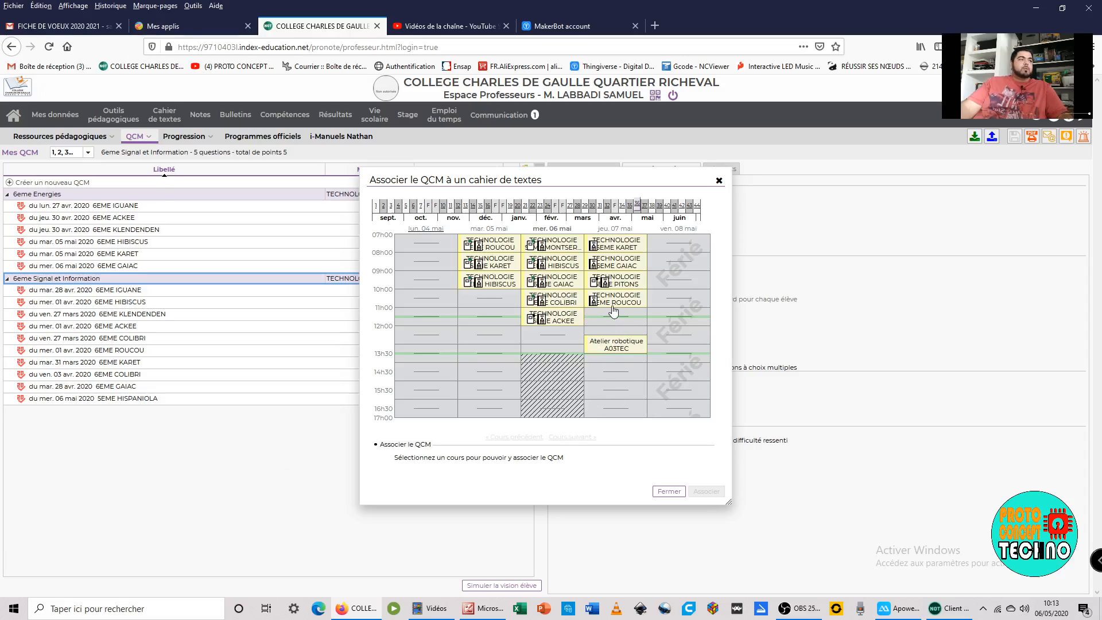
{"action": "left_click", "coordinate": [616, 280]}
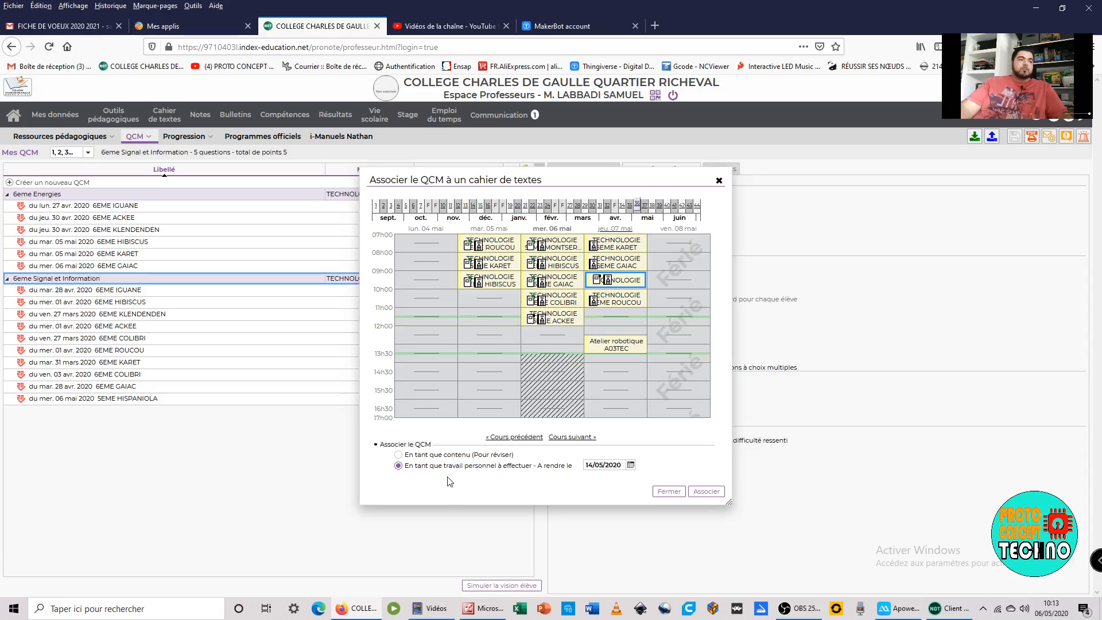
{"action": "left_click", "coordinate": [719, 182]}
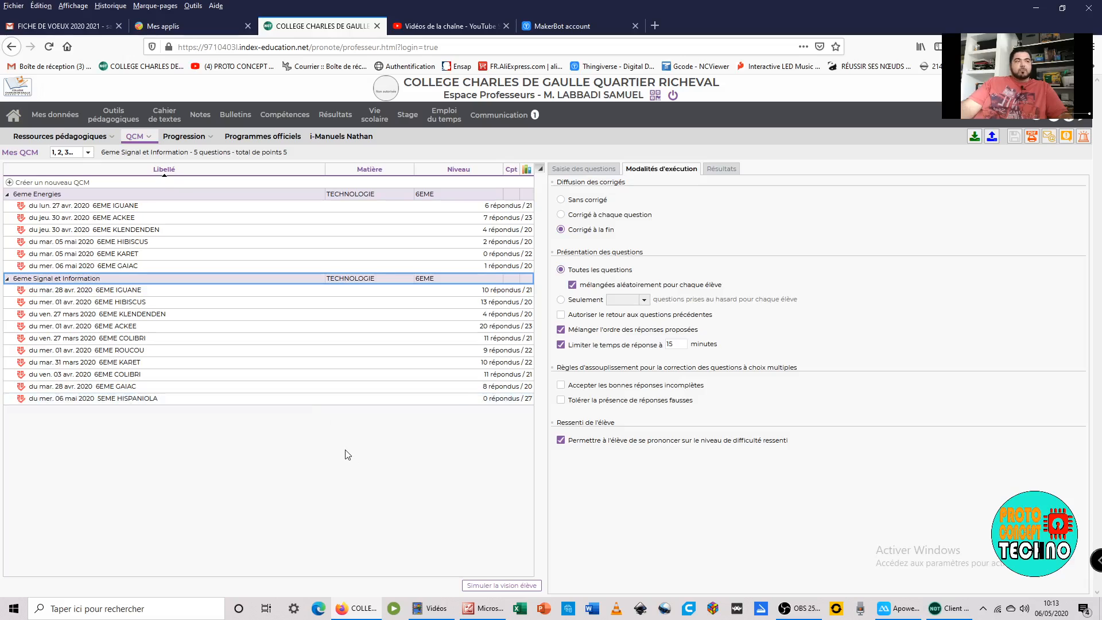
- Open grade entry for the 5EME HISPANIOLA class and show Trimestre 3
{"action": "left_click", "coordinate": [200, 117]}
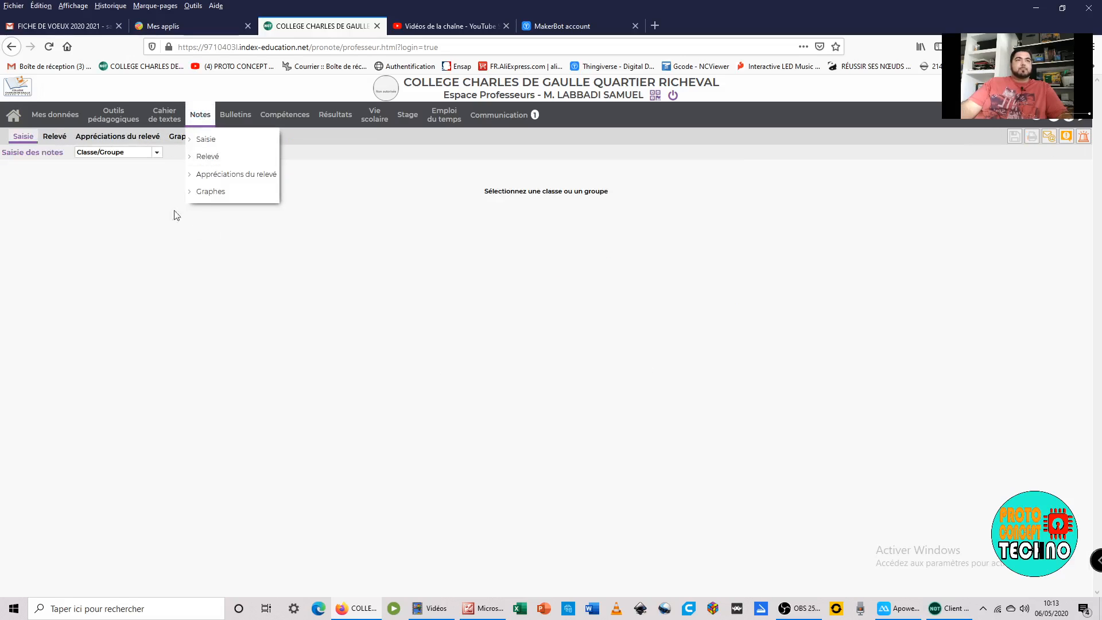
{"action": "left_click", "coordinate": [157, 152]}
{"action": "left_click", "coordinate": [157, 153]}
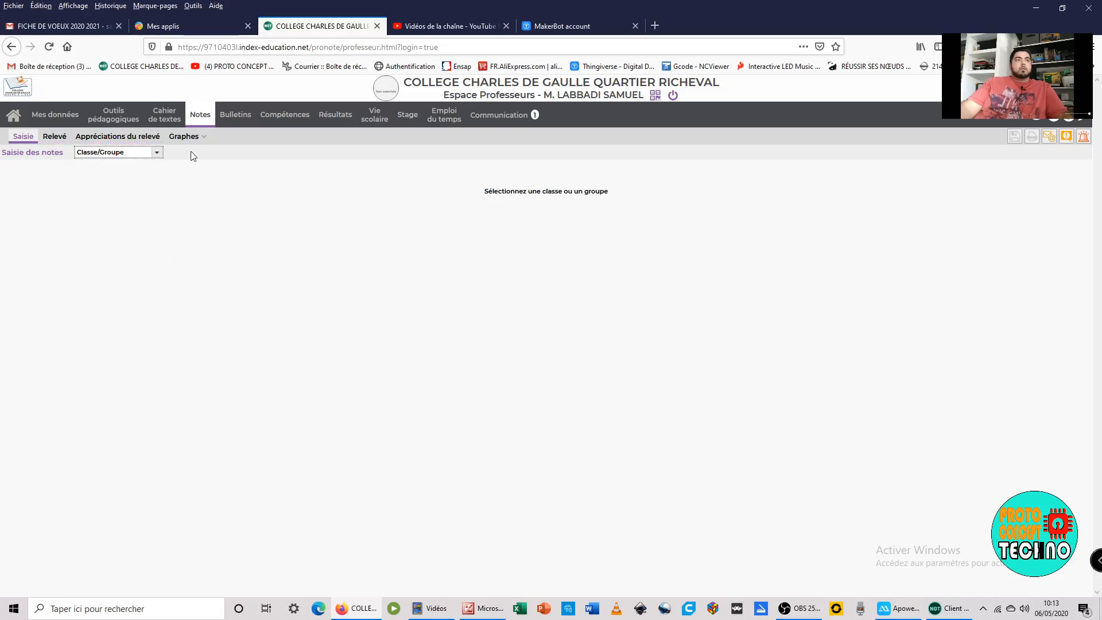
{"action": "mouse_move", "coordinate": [202, 110]}
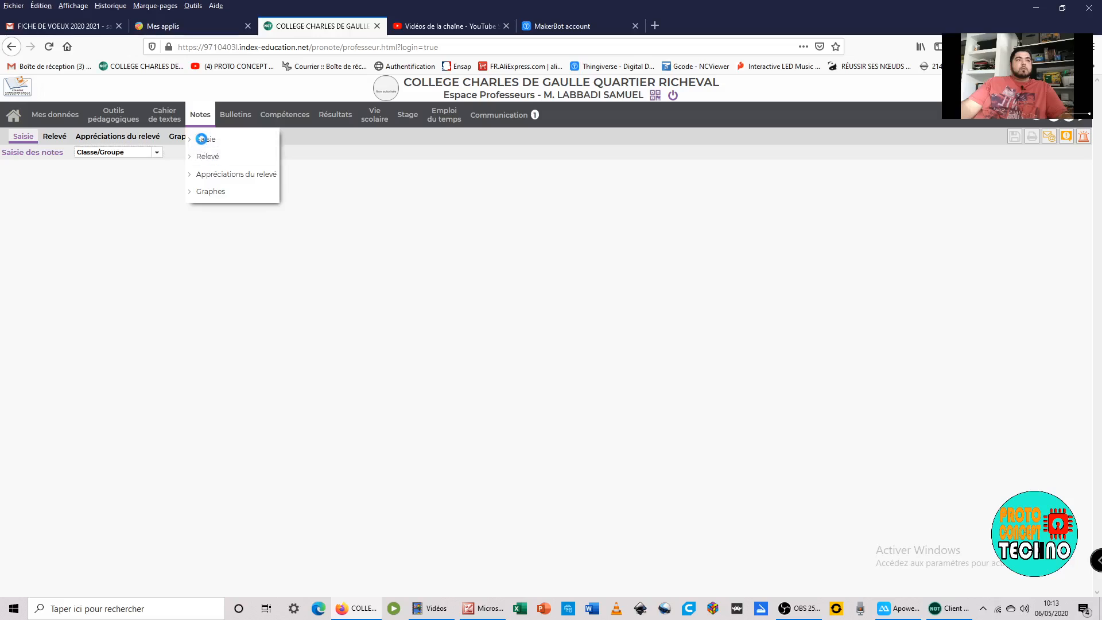
{"action": "left_click", "coordinate": [204, 140]}
{"action": "left_click", "coordinate": [128, 153]}
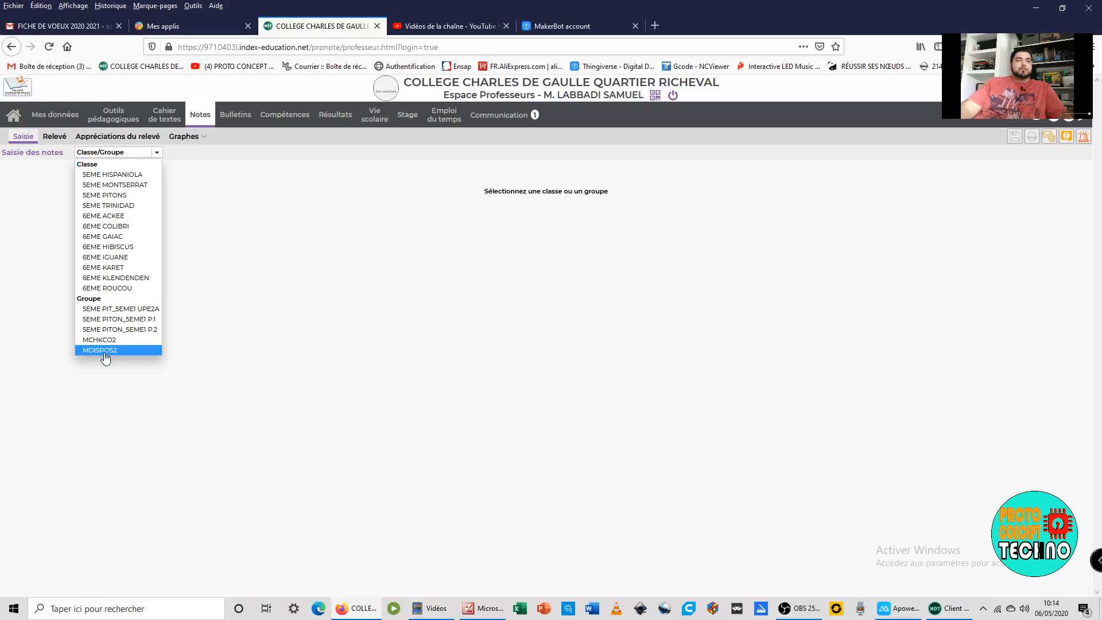
{"action": "left_click", "coordinate": [109, 174]}
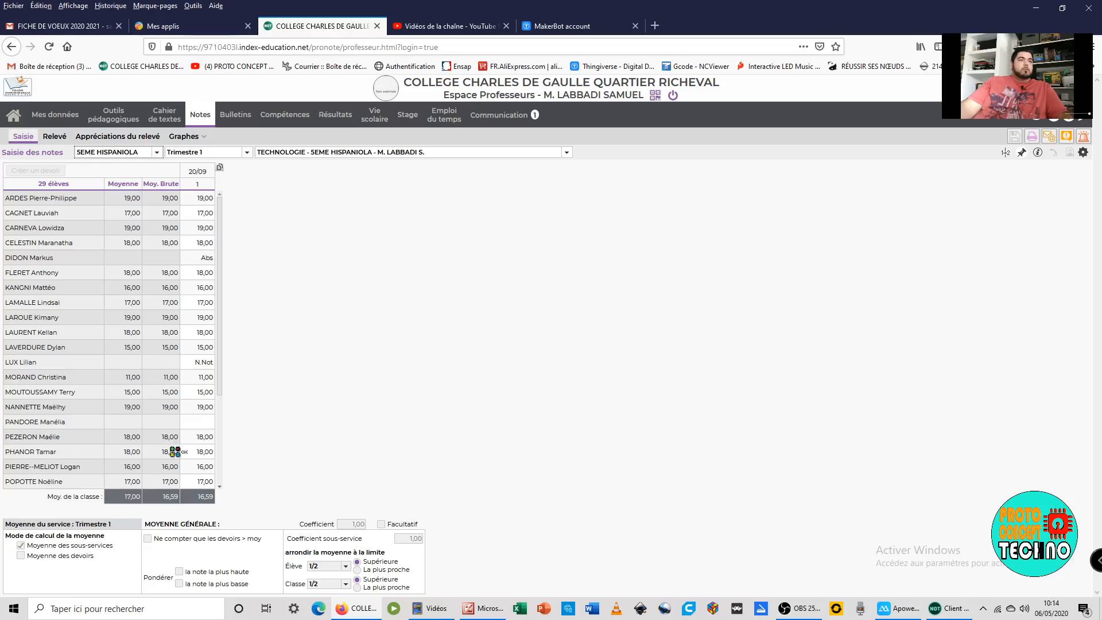
{"action": "left_click", "coordinate": [246, 153]}
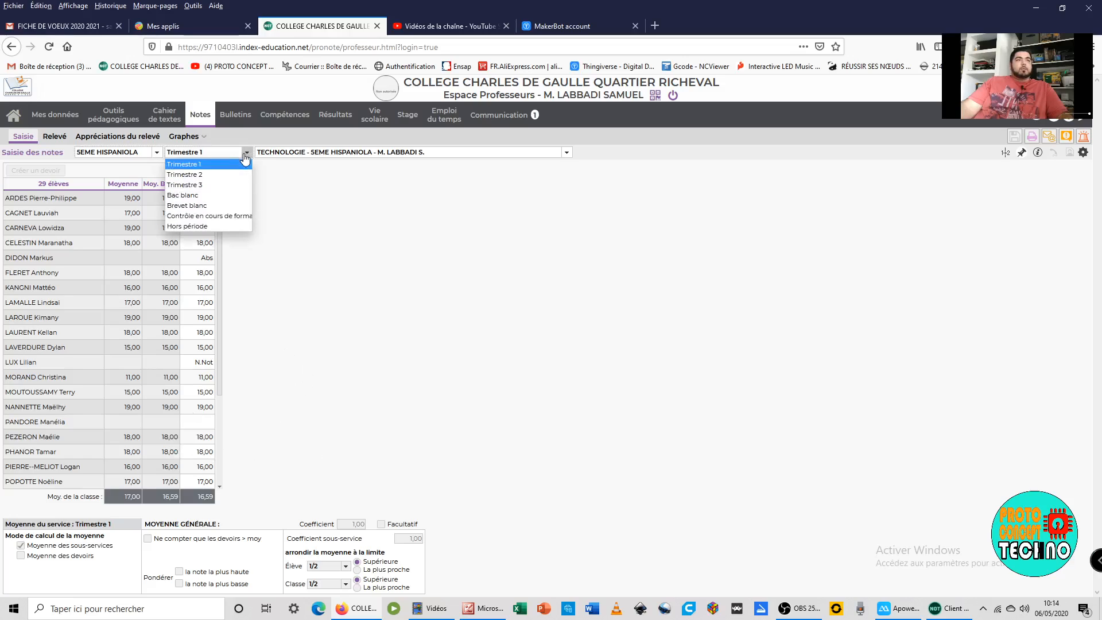
{"action": "left_click", "coordinate": [211, 184]}
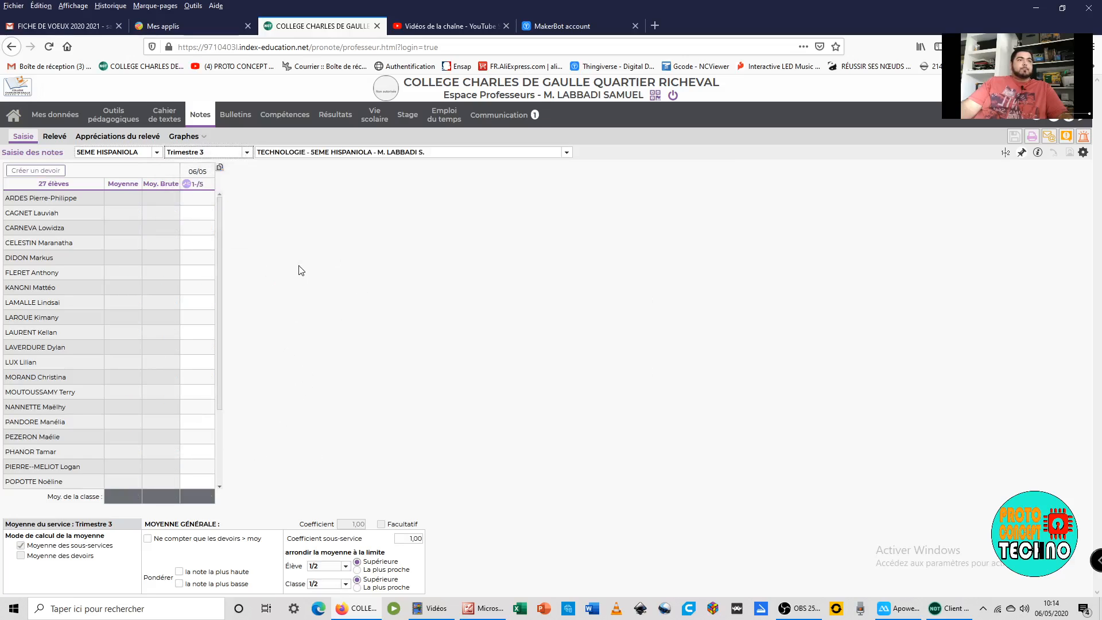
- Create an assignment for 5EME HISPANIOLA from grade entry, associated with the 6eme Energies QCM and keeping the default settings
{"action": "left_click", "coordinate": [36, 171]}
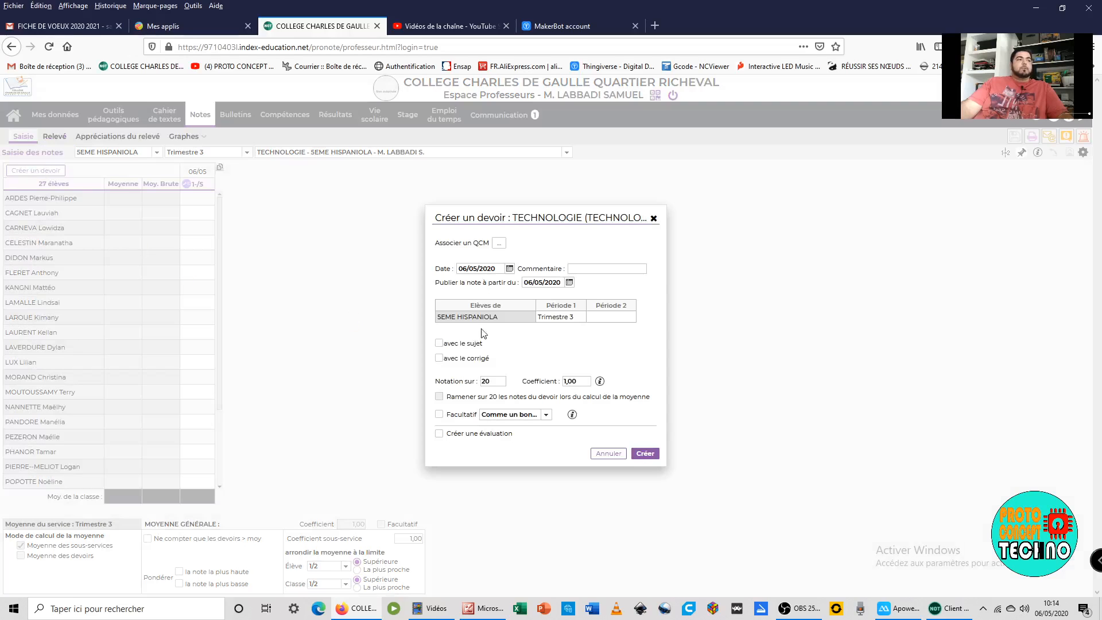
{"action": "left_click", "coordinate": [499, 243]}
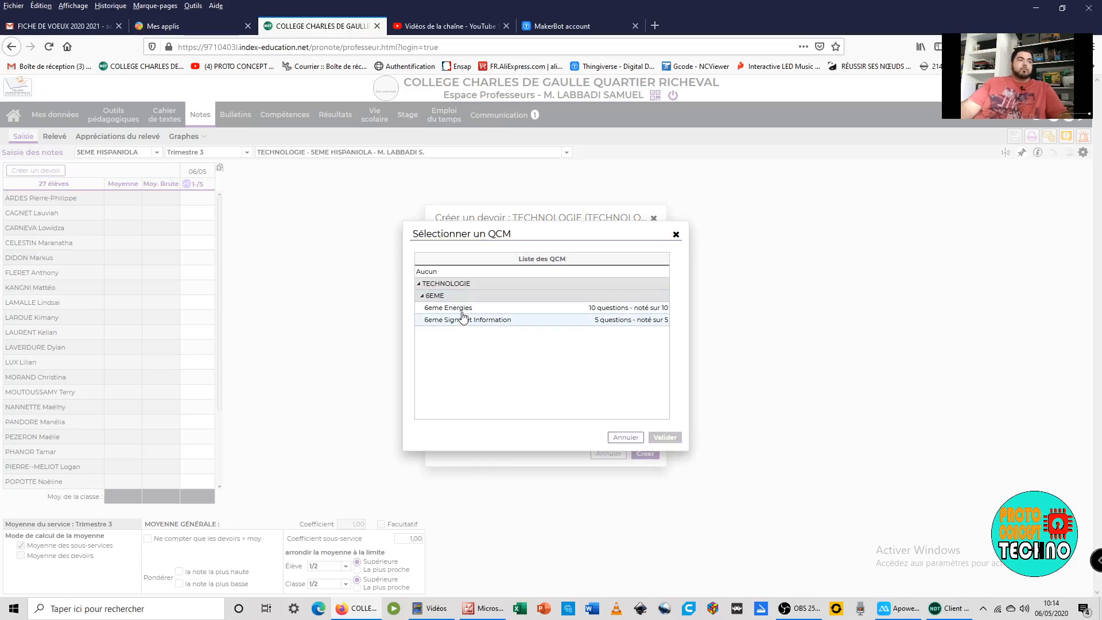
{"action": "left_click", "coordinate": [459, 313]}
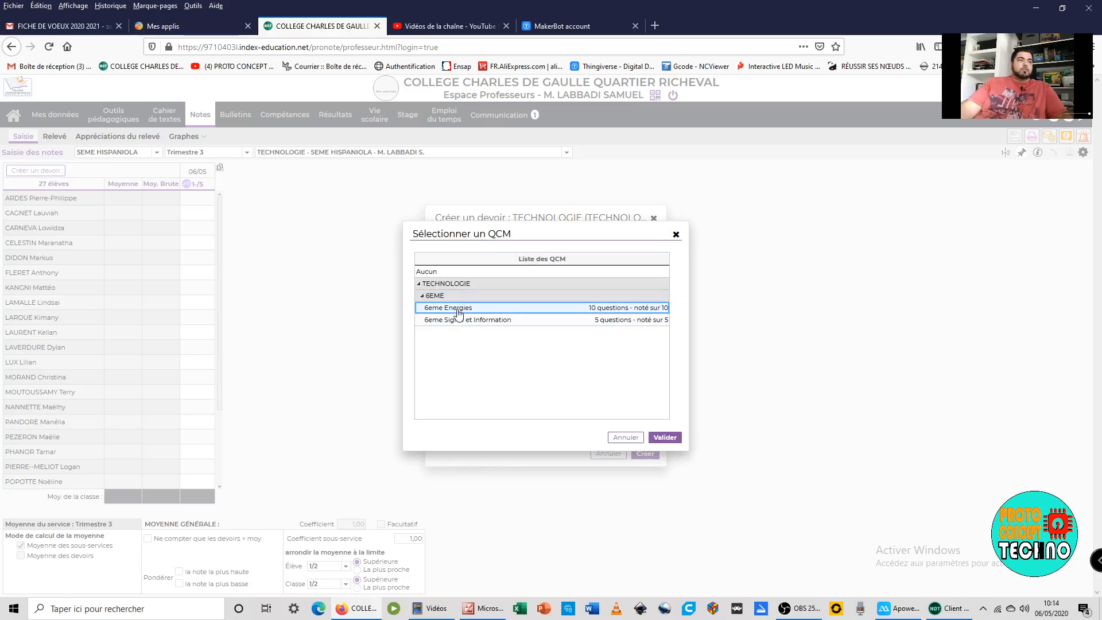
{"action": "left_click", "coordinate": [667, 438]}
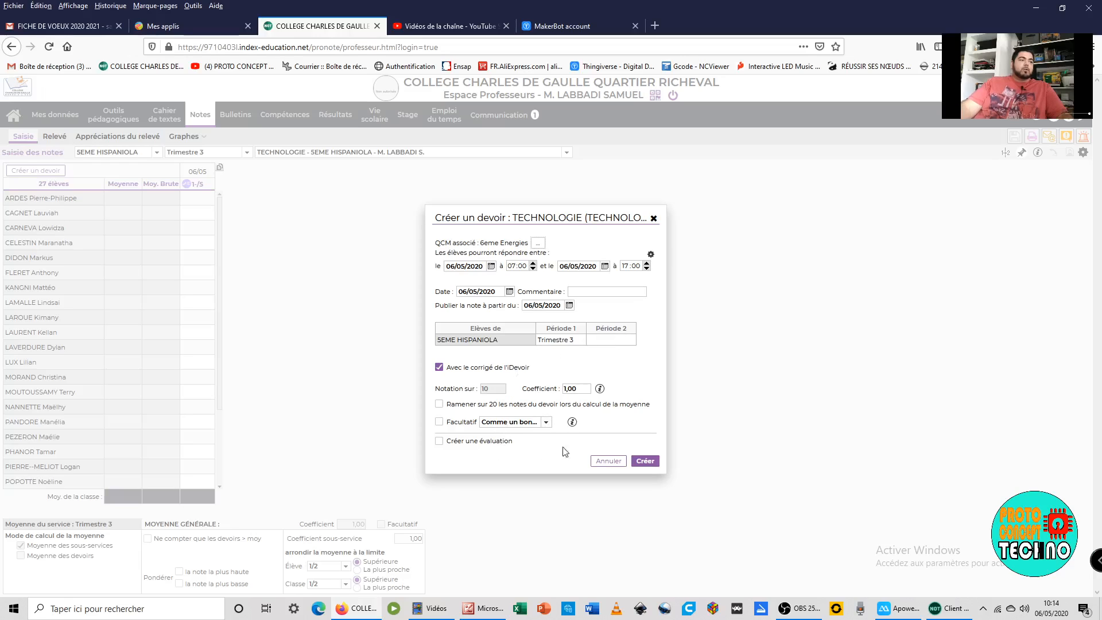
{"action": "left_click", "coordinate": [651, 464]}
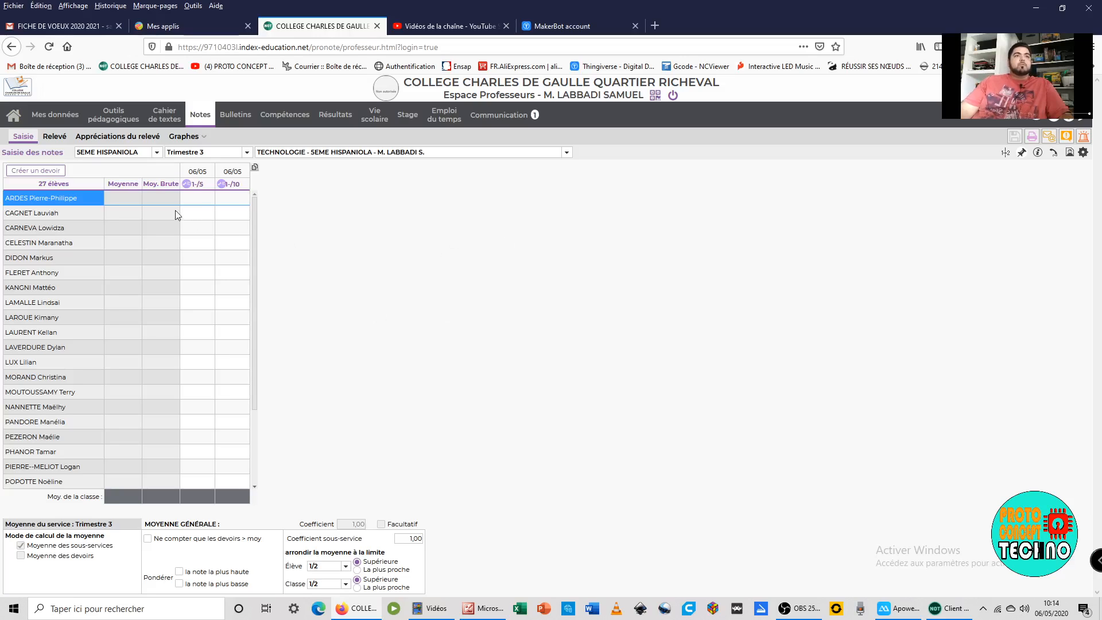
- Add the 6eme Signal et Information QCM as work to do in the cahier de textes for the 5EME MONTSERRAT lesson of 6 May
{"action": "left_click", "coordinate": [164, 115]}
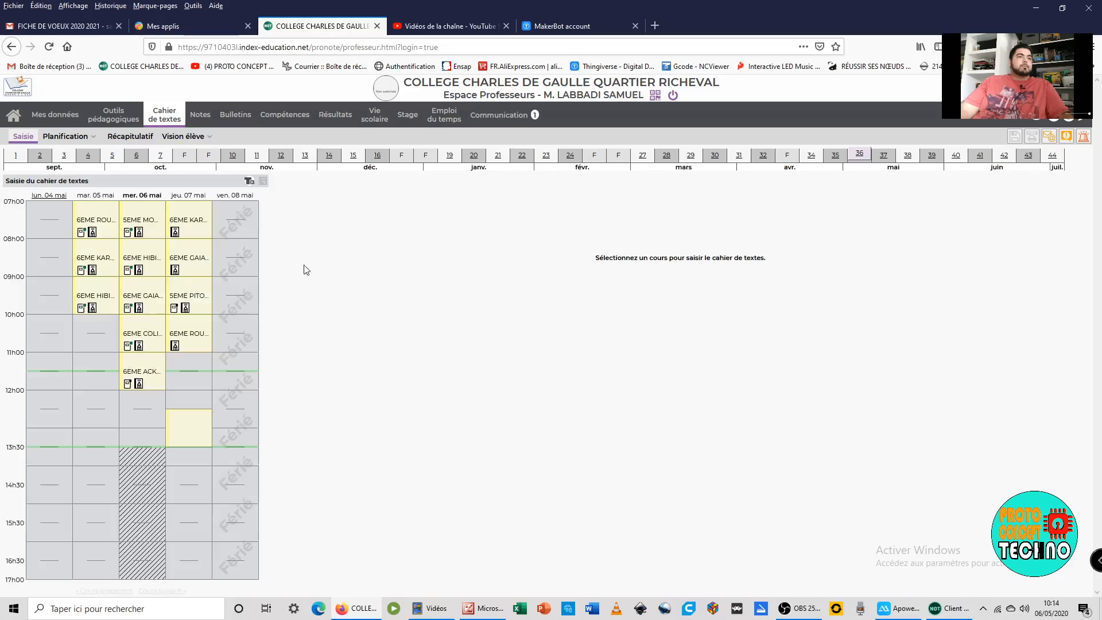
{"action": "left_click", "coordinate": [147, 225]}
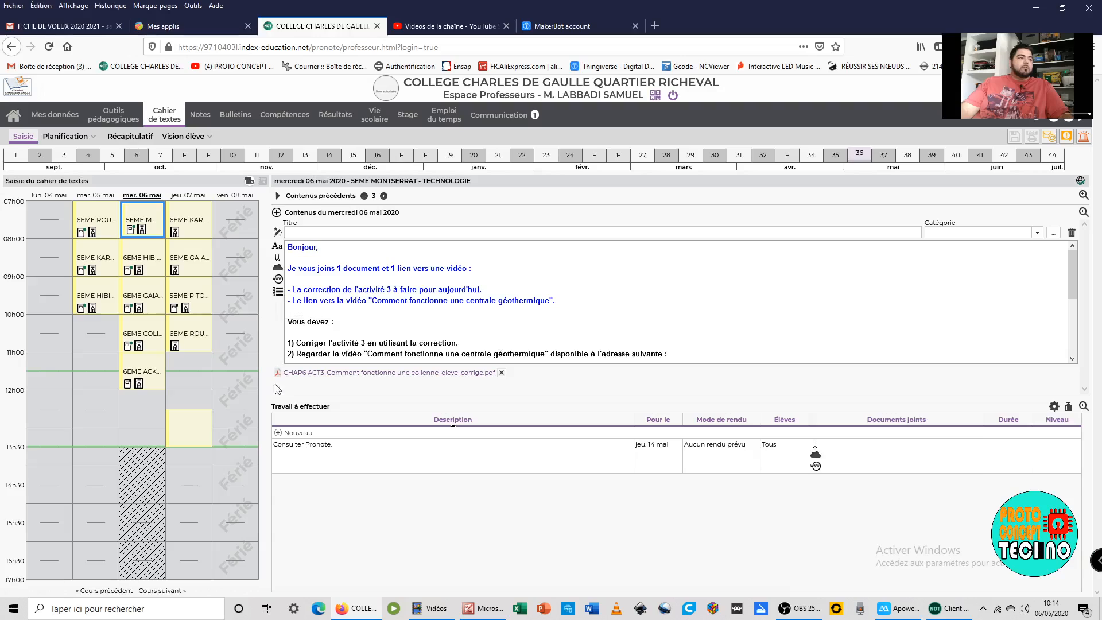
{"action": "left_click", "coordinate": [278, 433]}
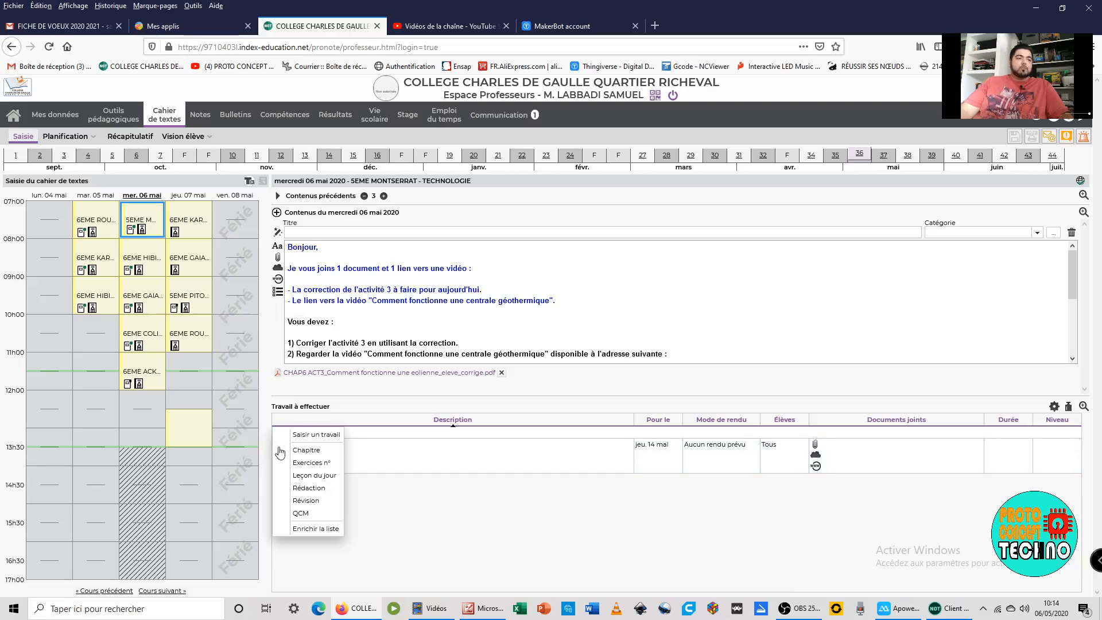
{"action": "left_click", "coordinate": [322, 513]}
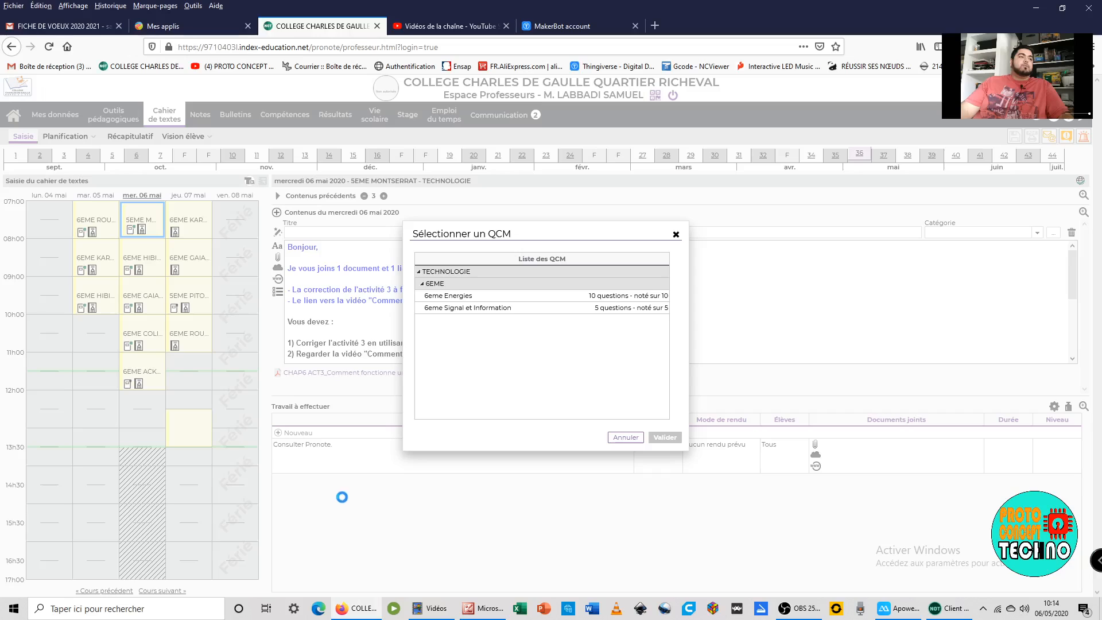
{"action": "left_click", "coordinate": [463, 309]}
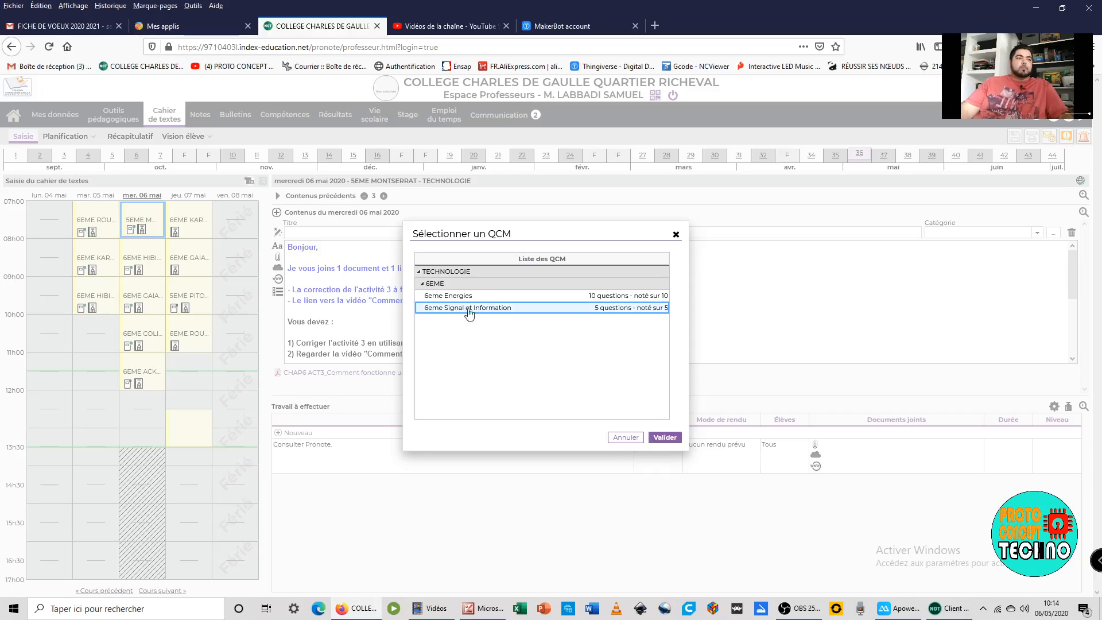
{"action": "left_click", "coordinate": [665, 437]}
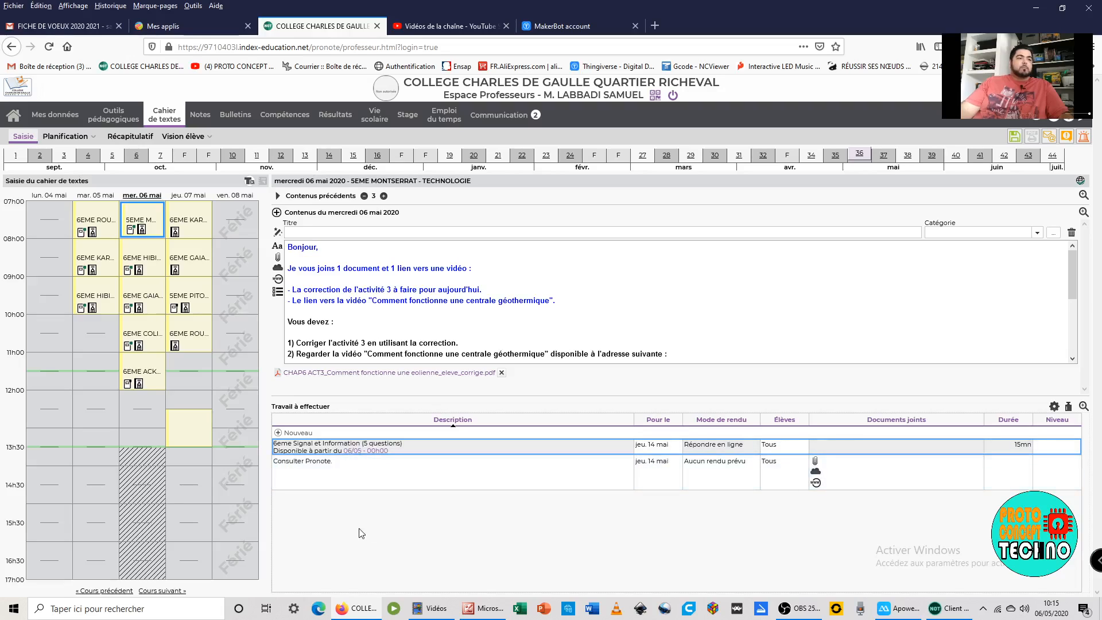
- In Mes QCM, examine the 6EME IGUANE results for 6eme Signal et Information and the actions available on a student's result
{"action": "left_click", "coordinate": [113, 115]}
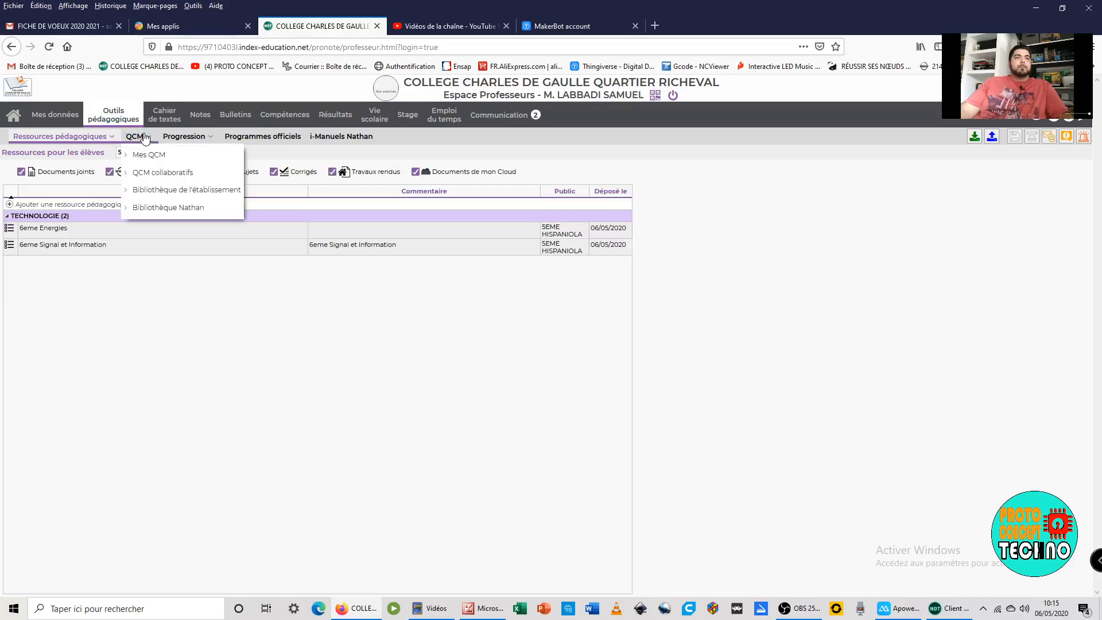
{"action": "left_click", "coordinate": [146, 153]}
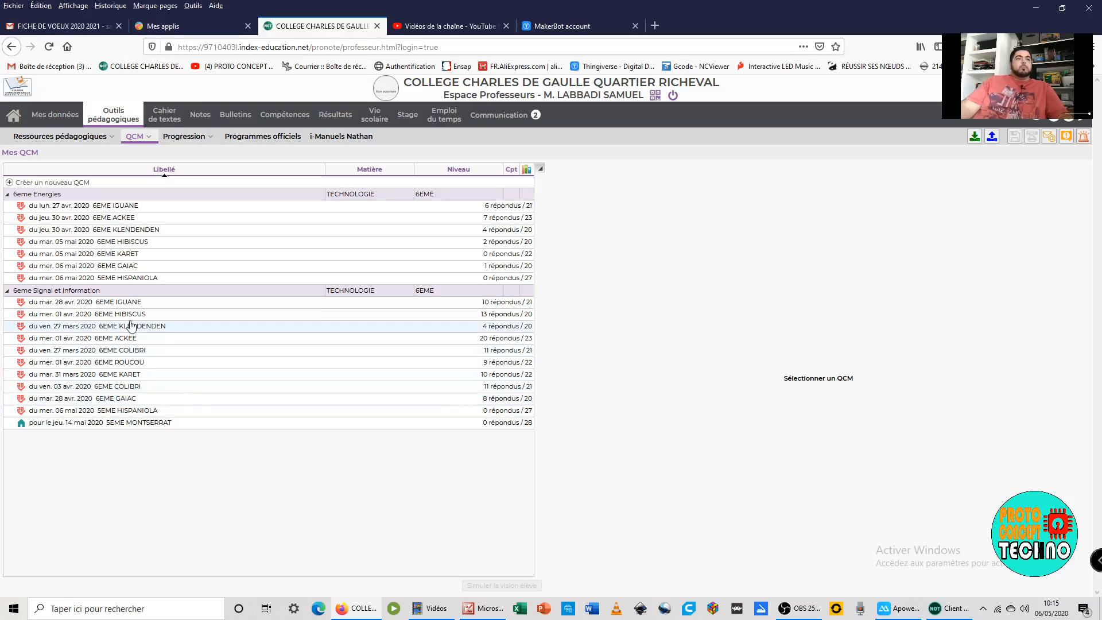
{"action": "left_click", "coordinate": [112, 304]}
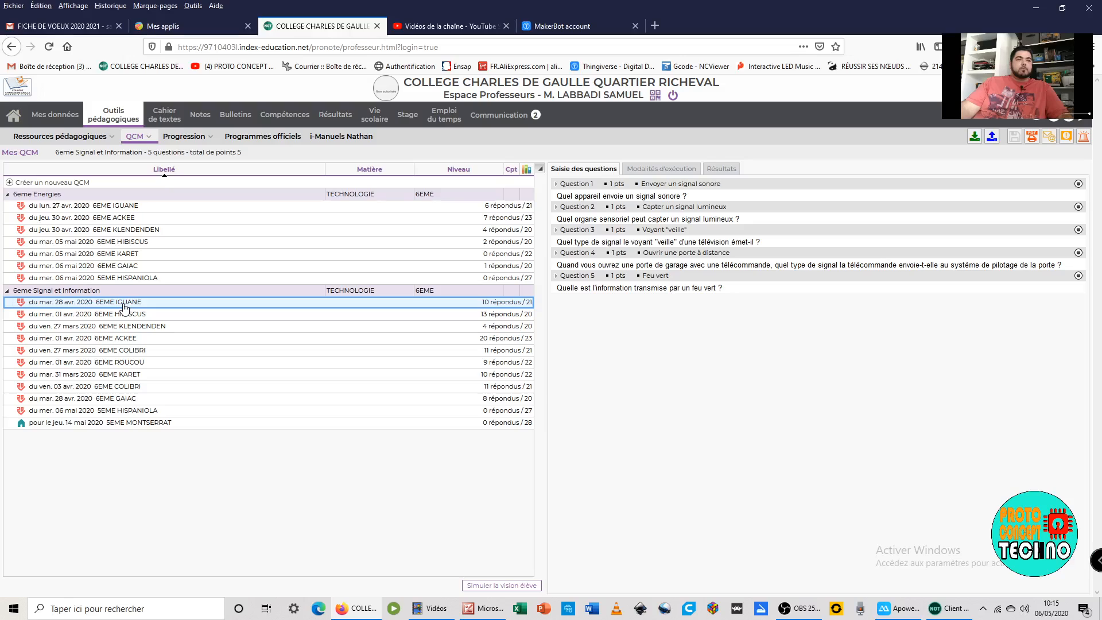
{"action": "left_click", "coordinate": [717, 168]}
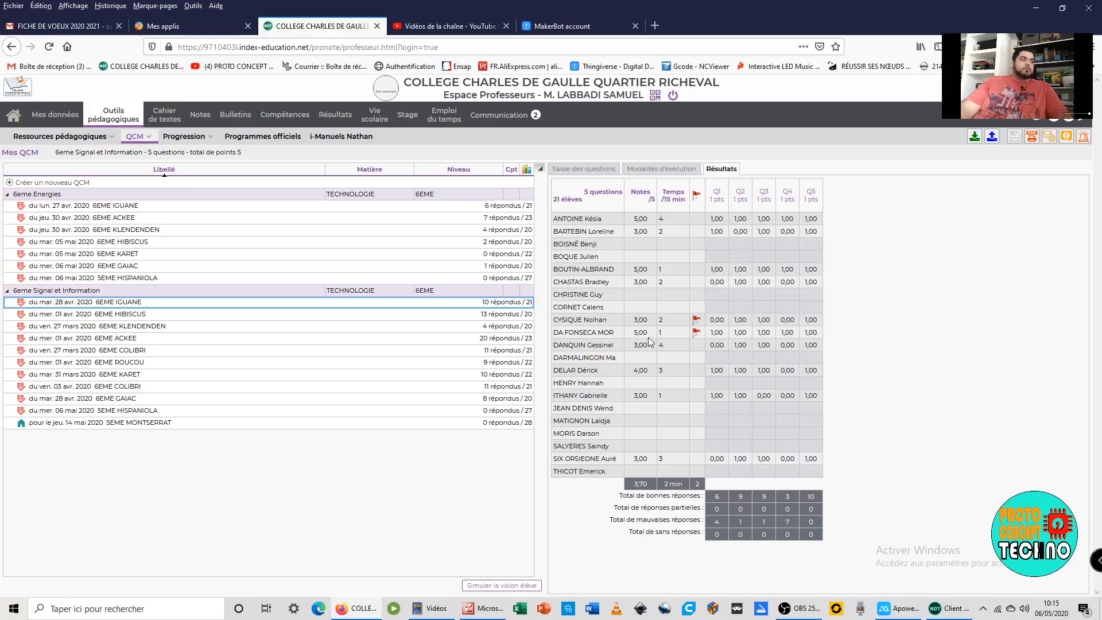
{"action": "right_click", "coordinate": [644, 222]}
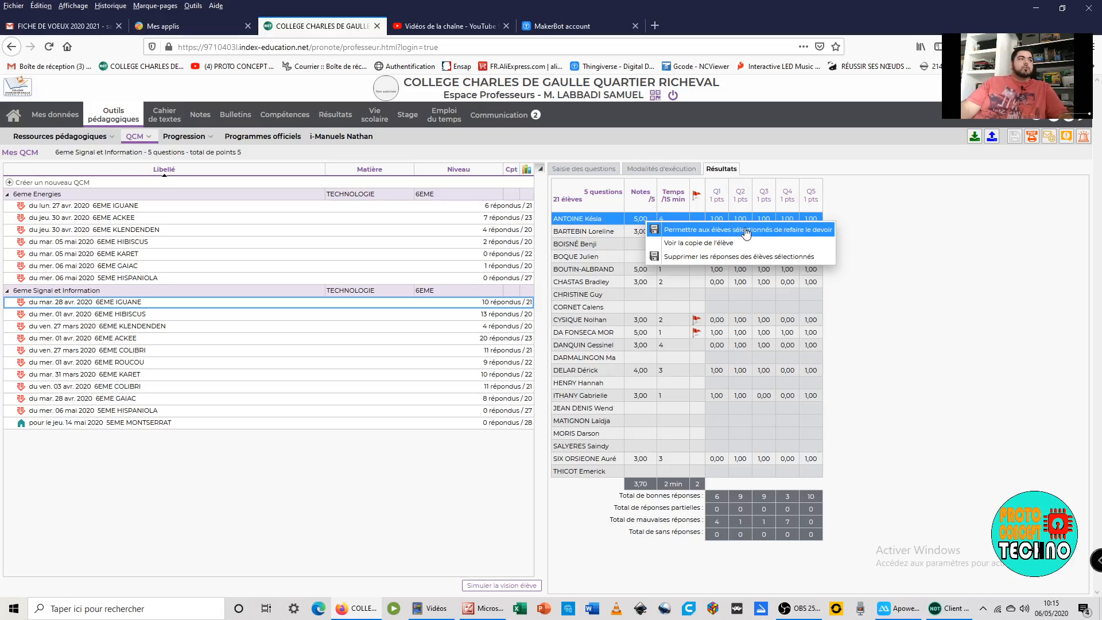
{"action": "left_click", "coordinate": [380, 512]}
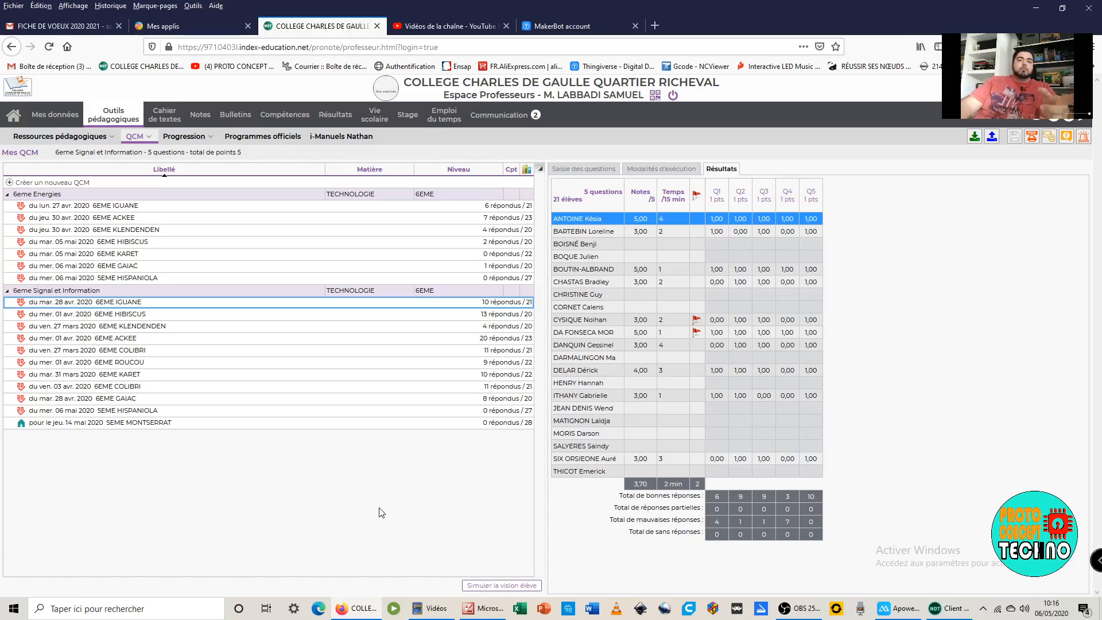
- Delete the 5EME HISPANIOLA run of 6 May 2020 from the 6eme Signal et Information QCM
{"action": "mouse_move", "coordinate": [138, 136]}
{"action": "left_click", "coordinate": [148, 154]}
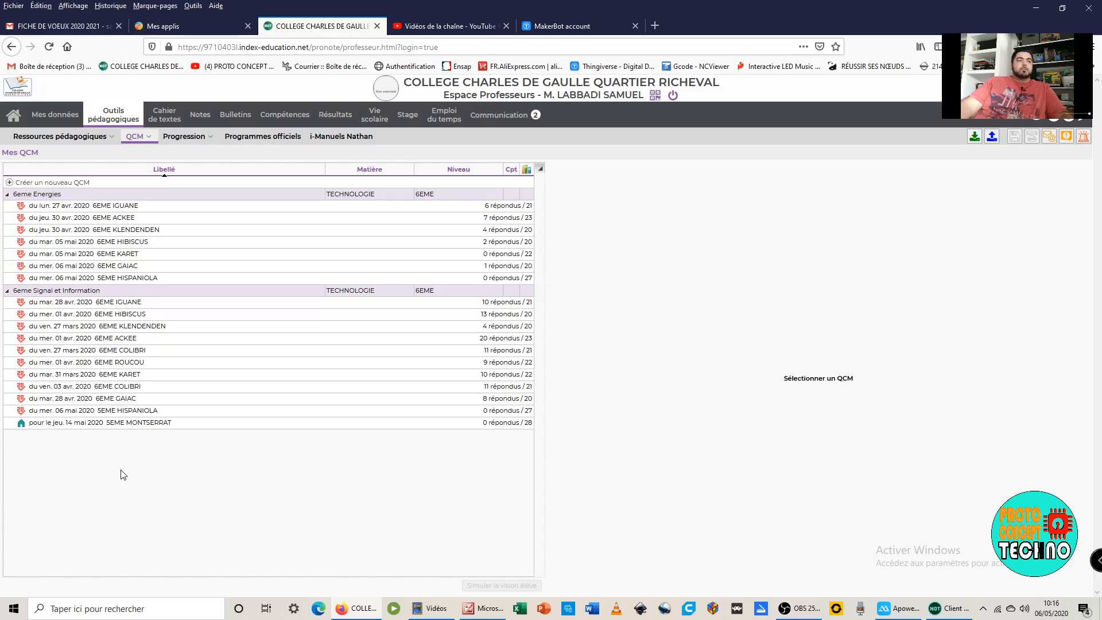
{"action": "left_click", "coordinate": [72, 410]}
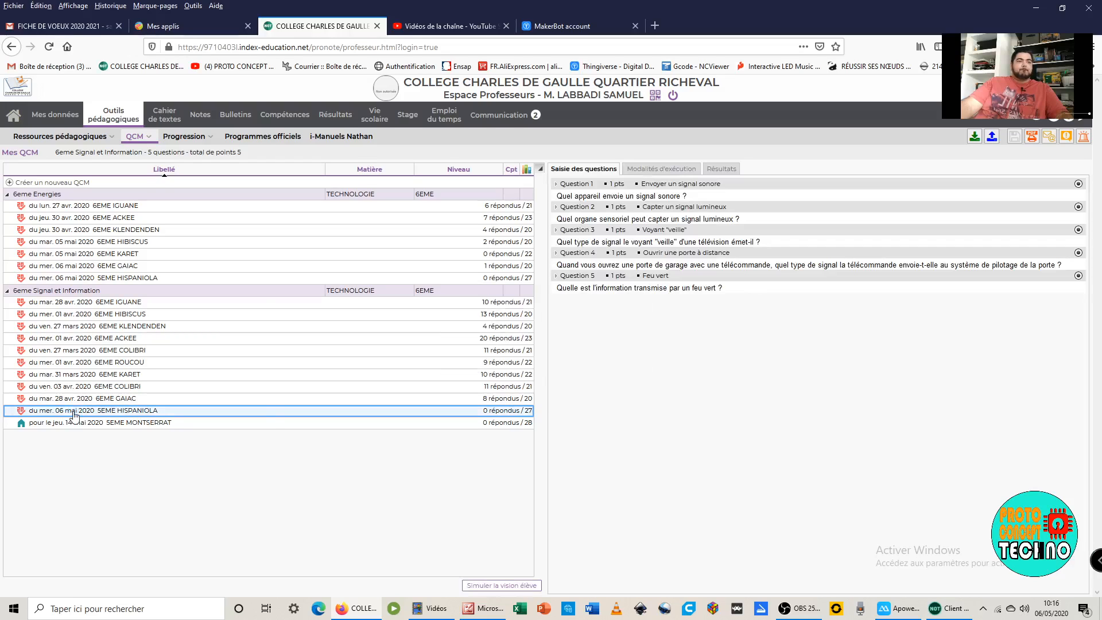
{"action": "right_click", "coordinate": [74, 415]}
{"action": "left_click", "coordinate": [107, 433]}
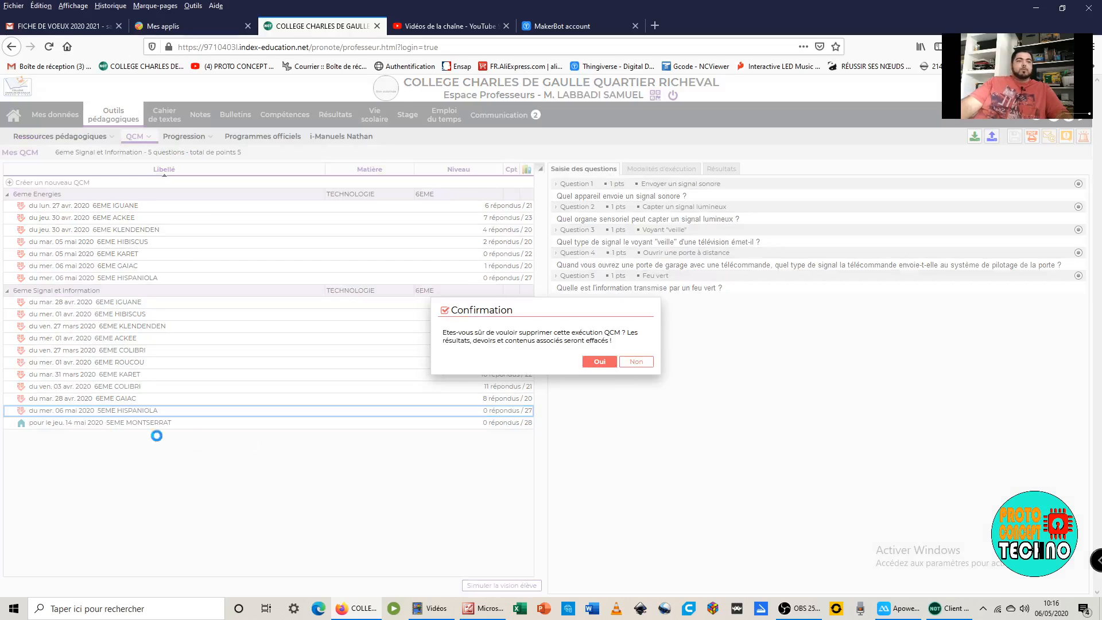
{"action": "left_click", "coordinate": [599, 361]}
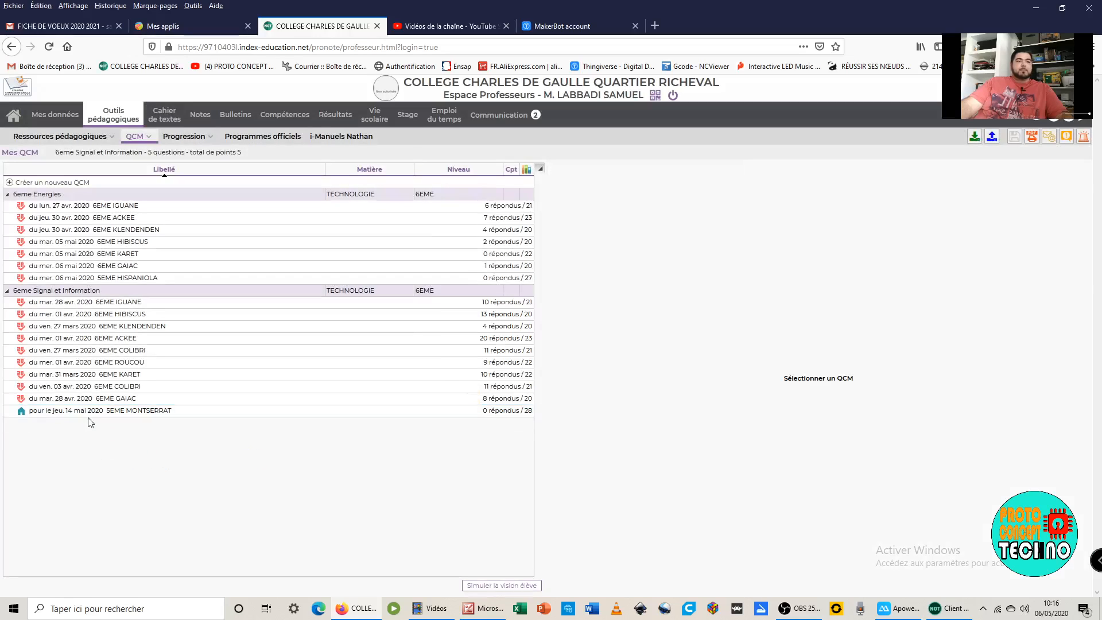
- Delete the 5EME MONTSERRAT run due 14 May 2020 from the 6eme Signal et Information QCM
{"action": "left_click", "coordinate": [87, 410]}
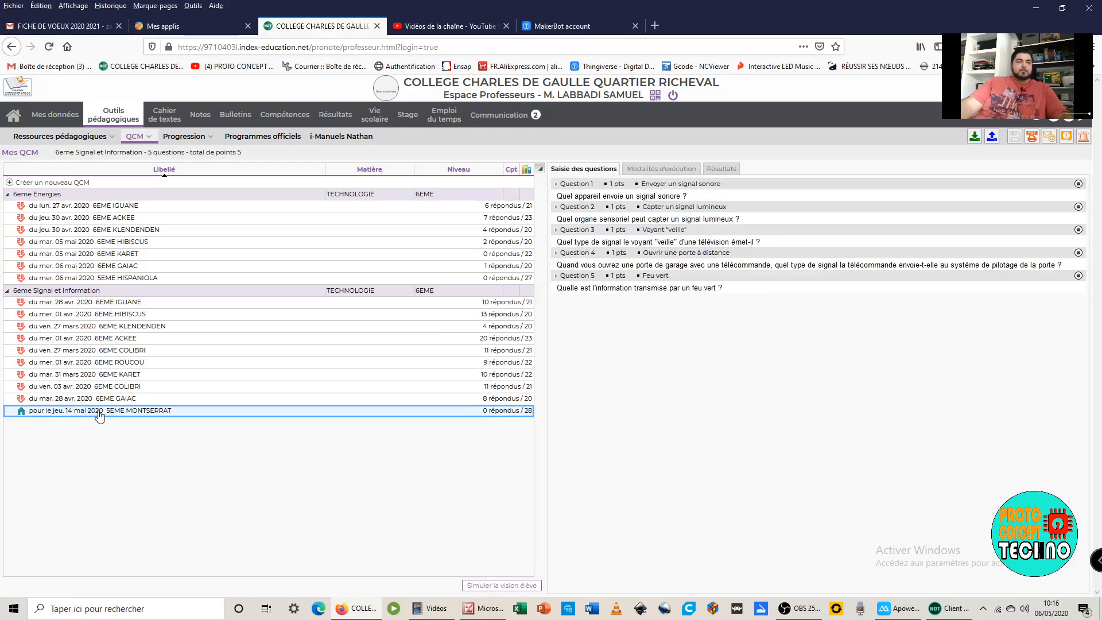
{"action": "right_click", "coordinate": [99, 415]}
{"action": "left_click", "coordinate": [125, 429]}
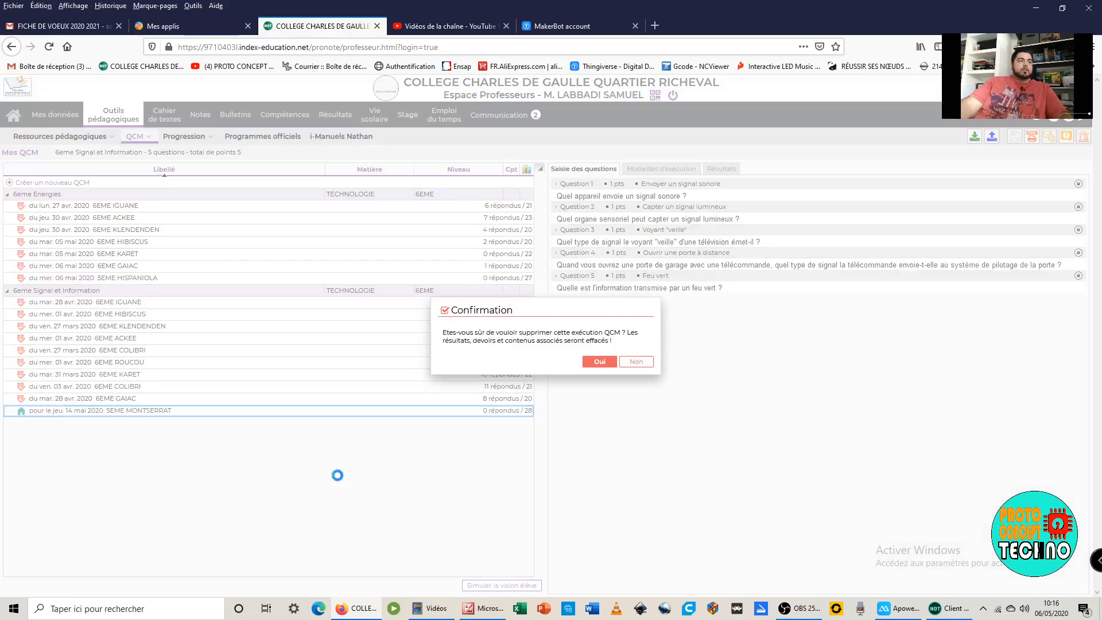
{"action": "left_click", "coordinate": [599, 363]}
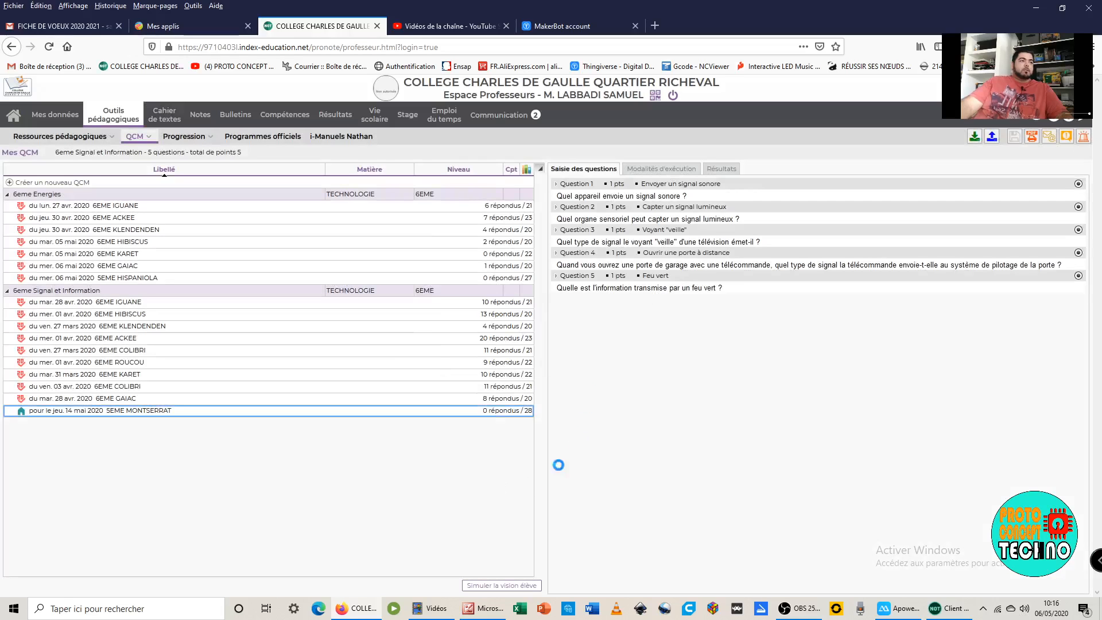